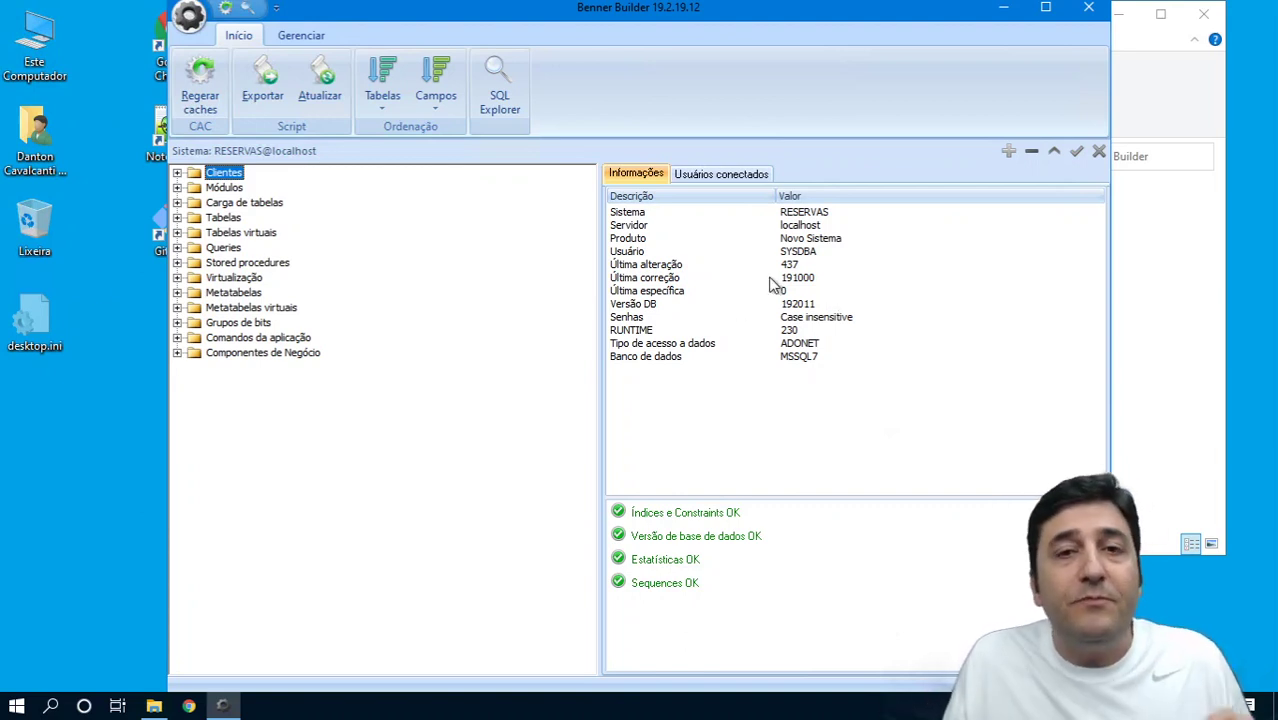
- Create a table with the internal name PESSOAS, keep the suggested caption, alias and .Net class name, and save it
double_click(215, 219)
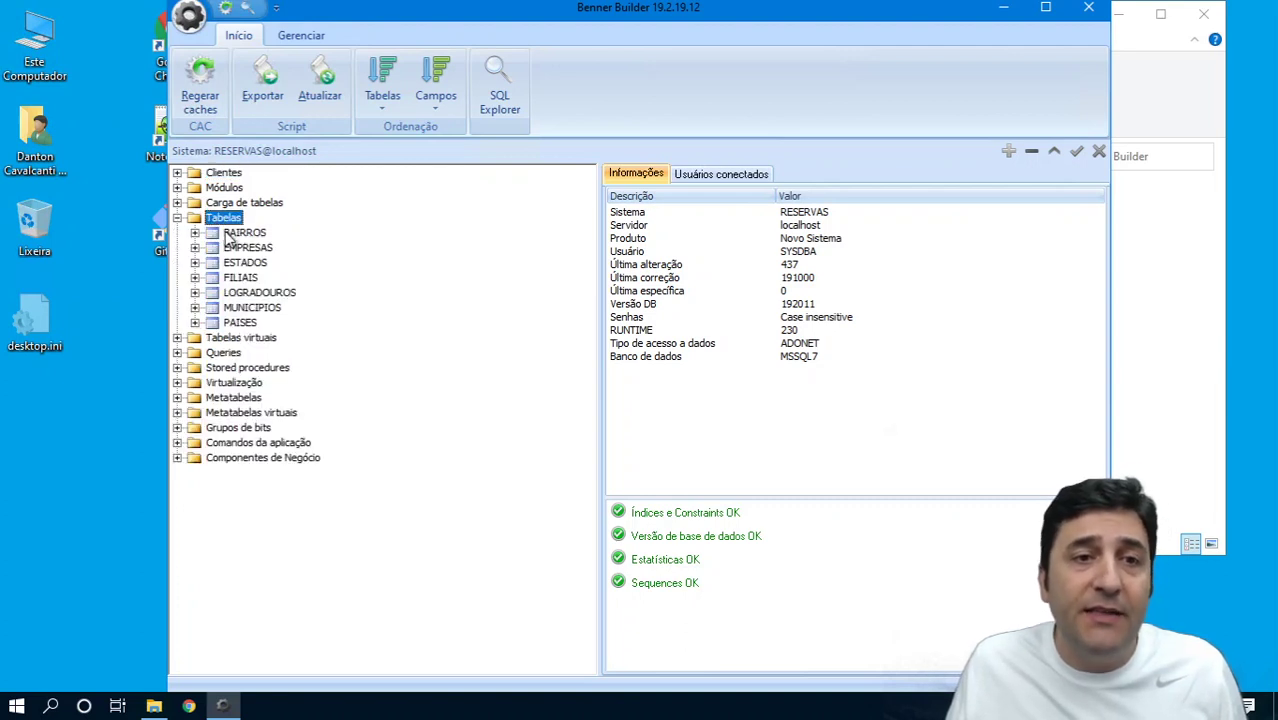
click(240, 234)
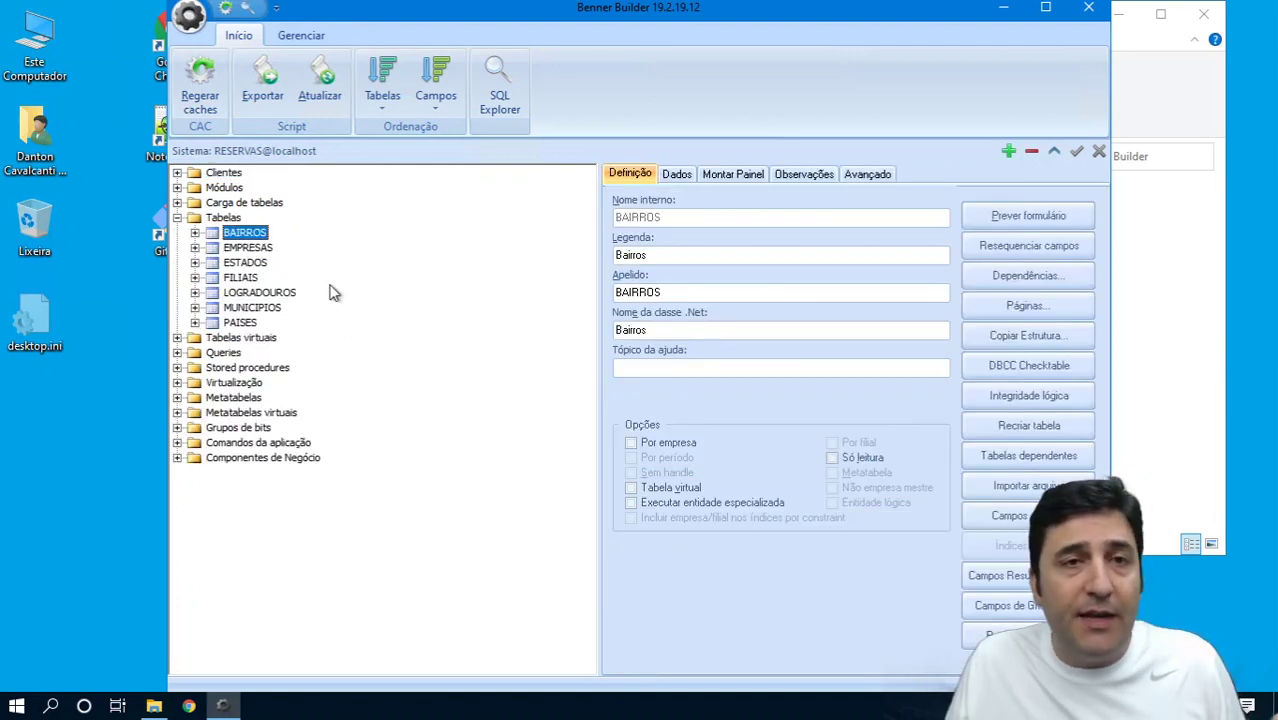
click(1008, 152)
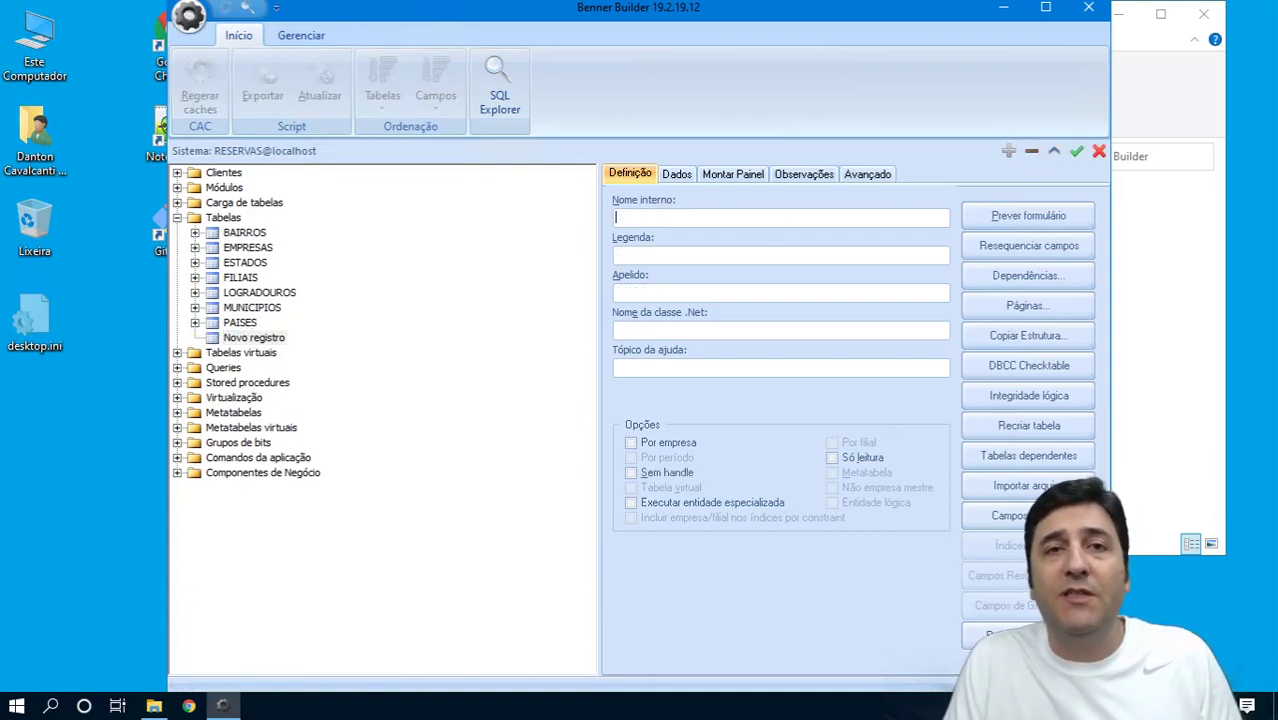
text(PESSOAS)
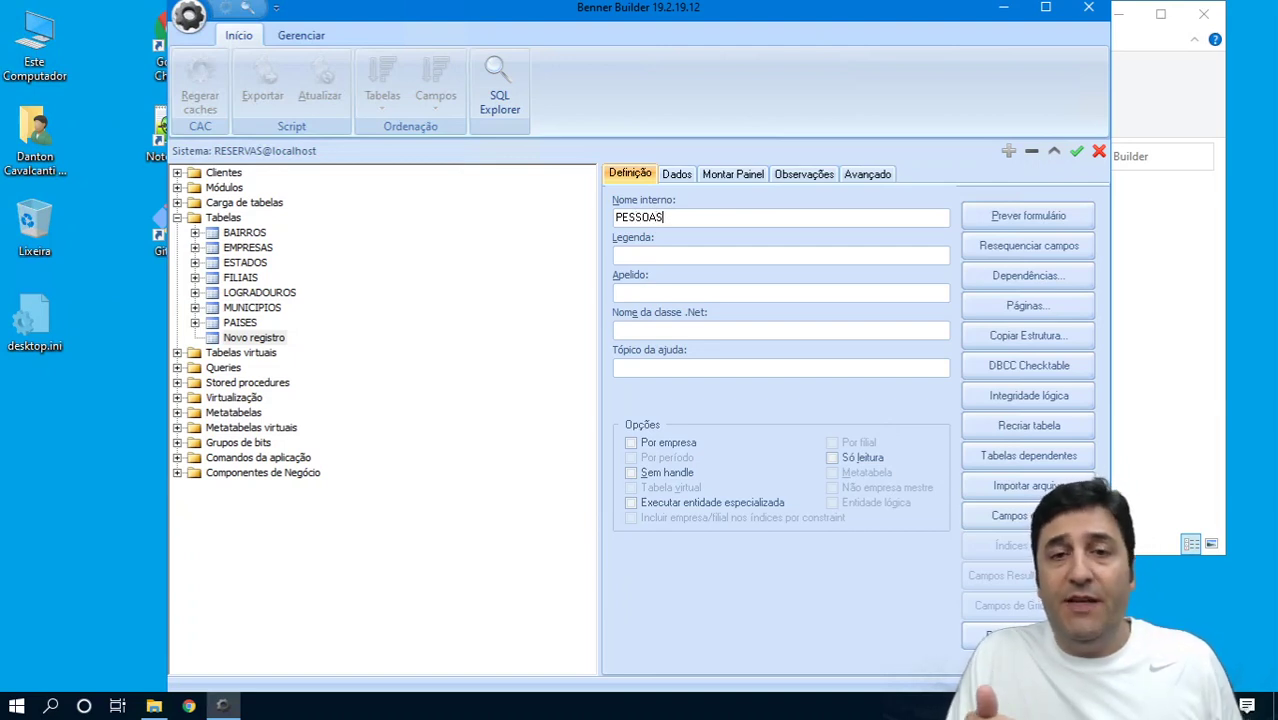
key(Tab)
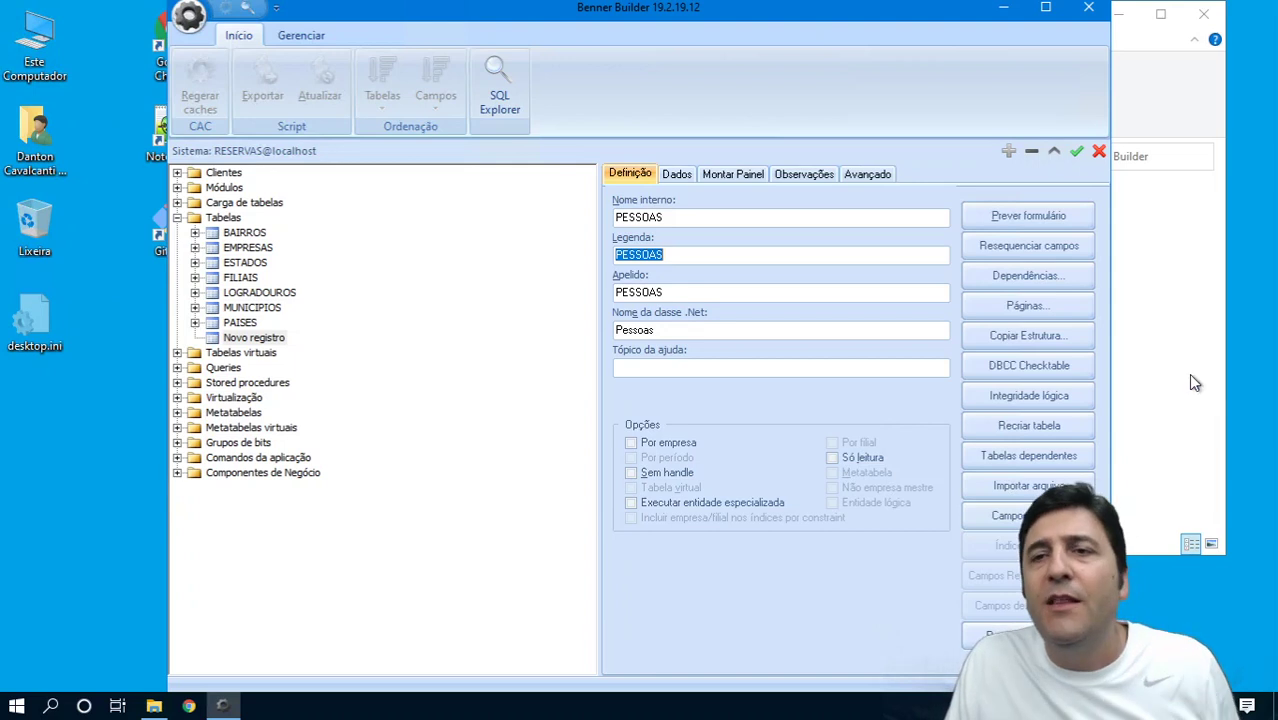
click(1076, 151)
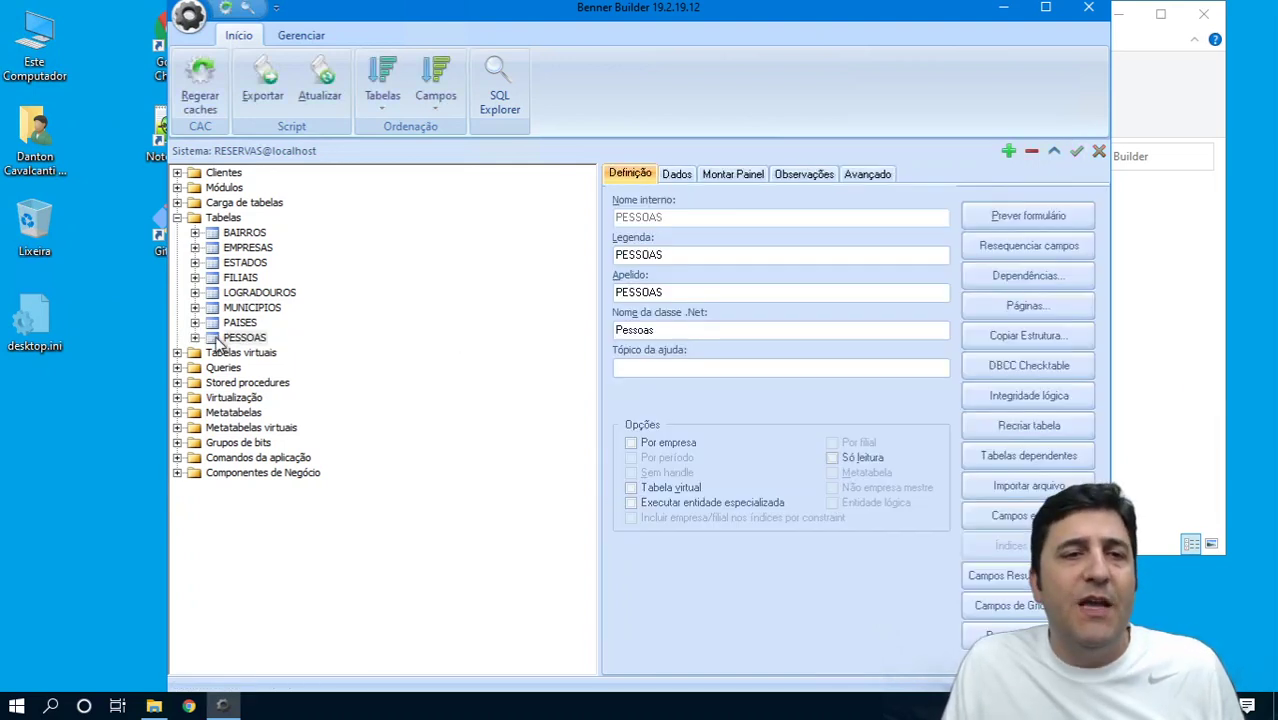
- Start a new field named NOME in the PESSOAS table, accepting the suggested captions, order and .Net property name
click(230, 340)
click(196, 338)
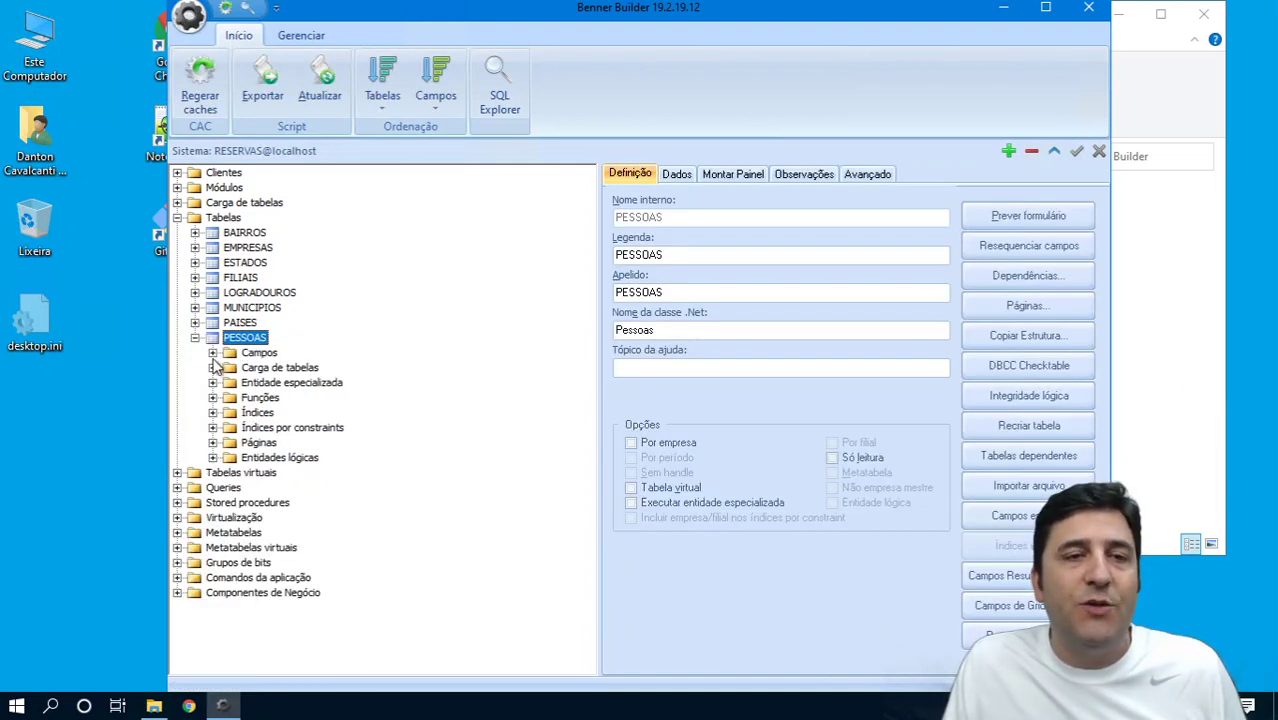
double_click(258, 353)
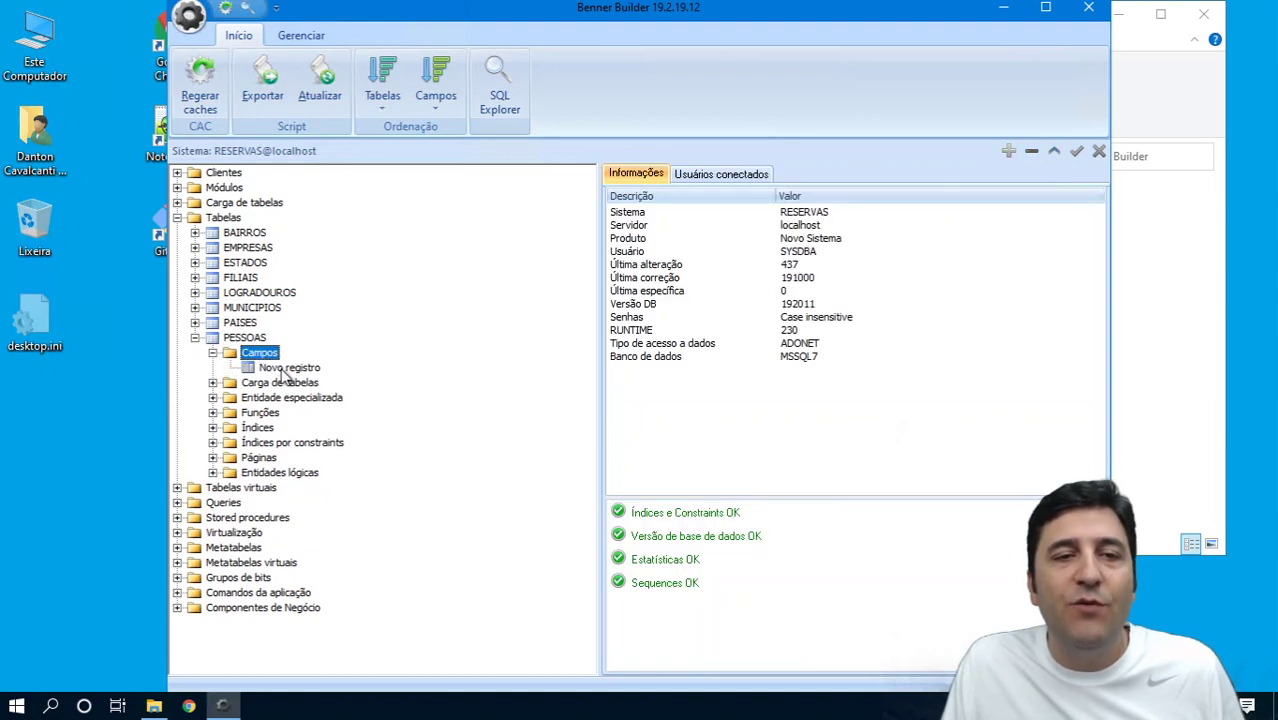
click(288, 368)
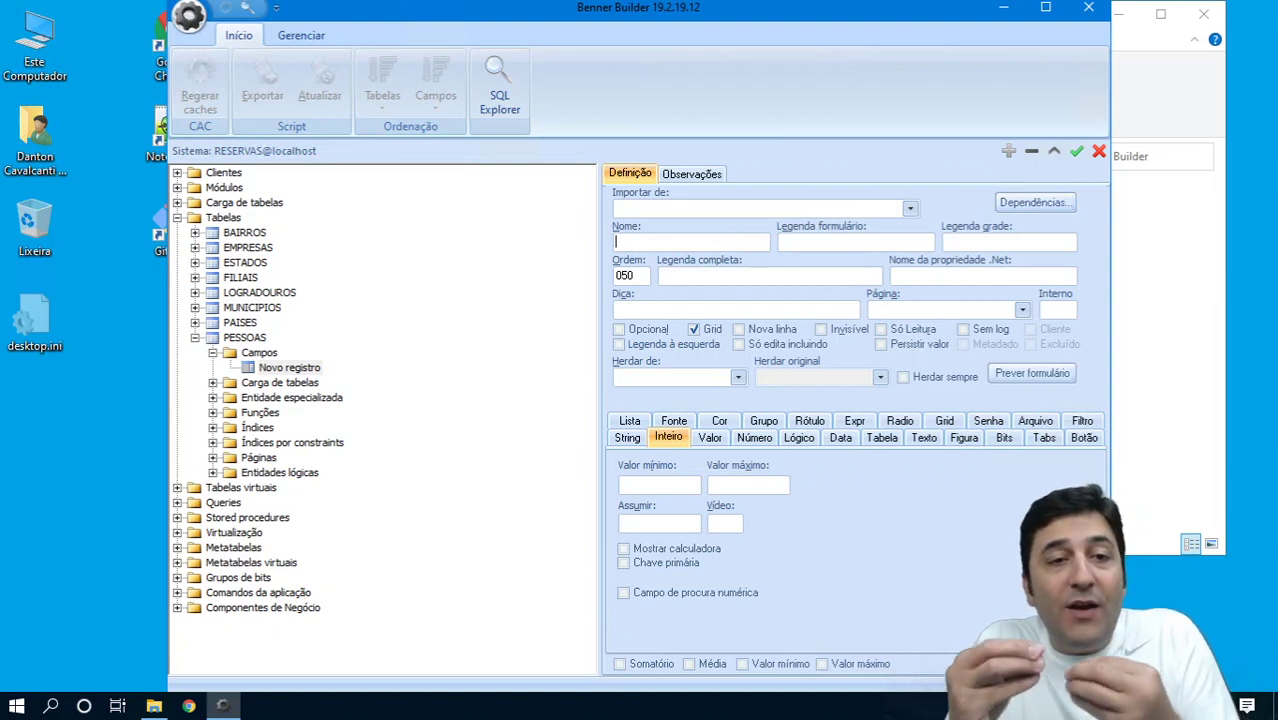
text(NOME)
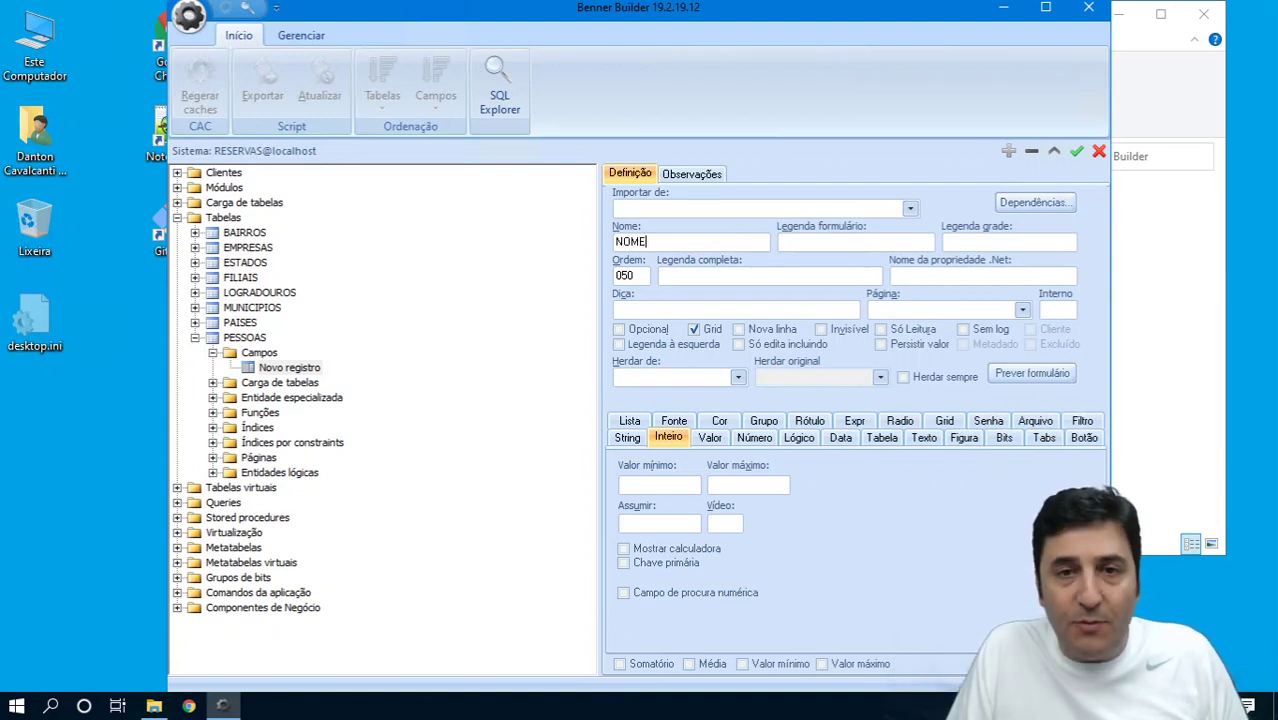
key(Tab)
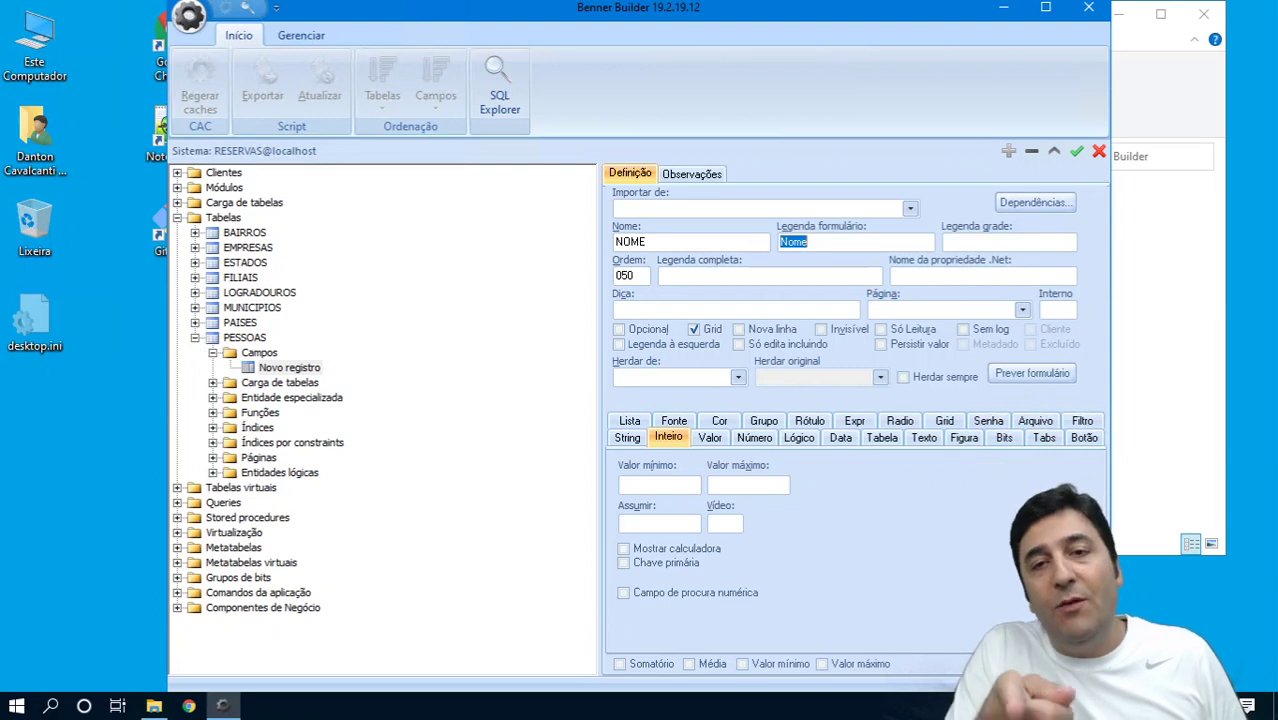
key(Tab)
key(Tab)
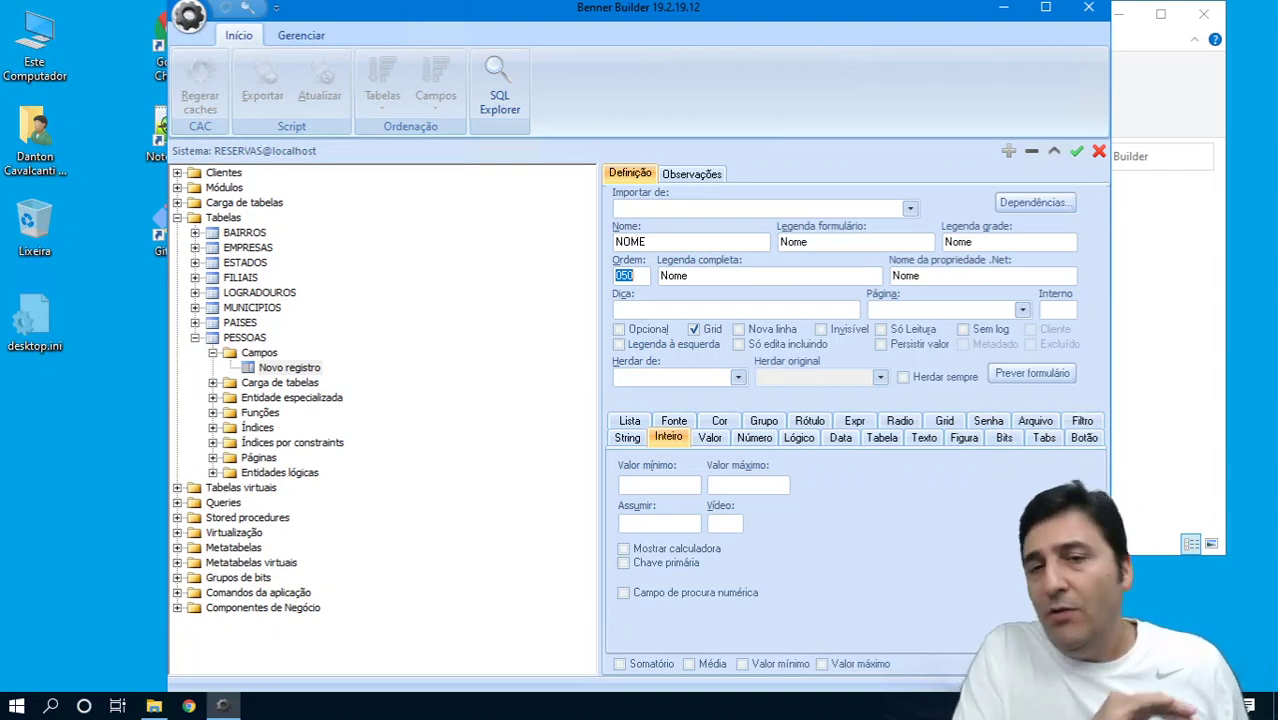
key(Tab)
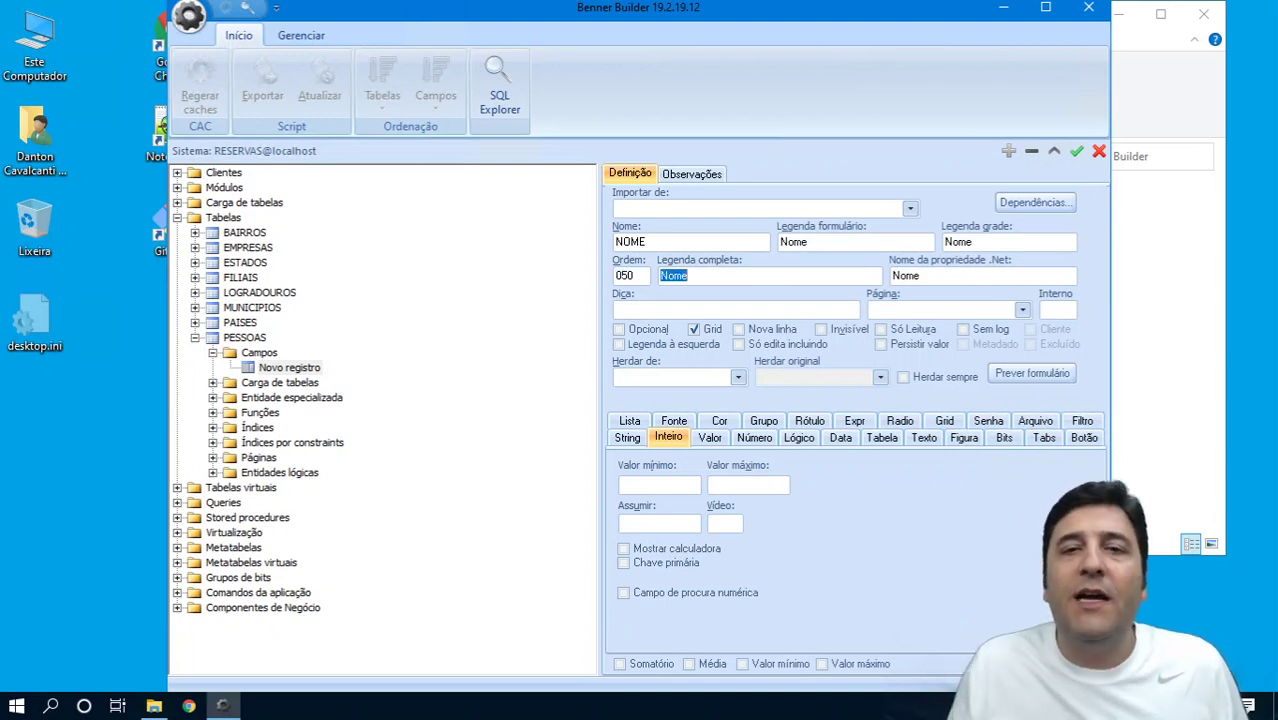
key(Tab)
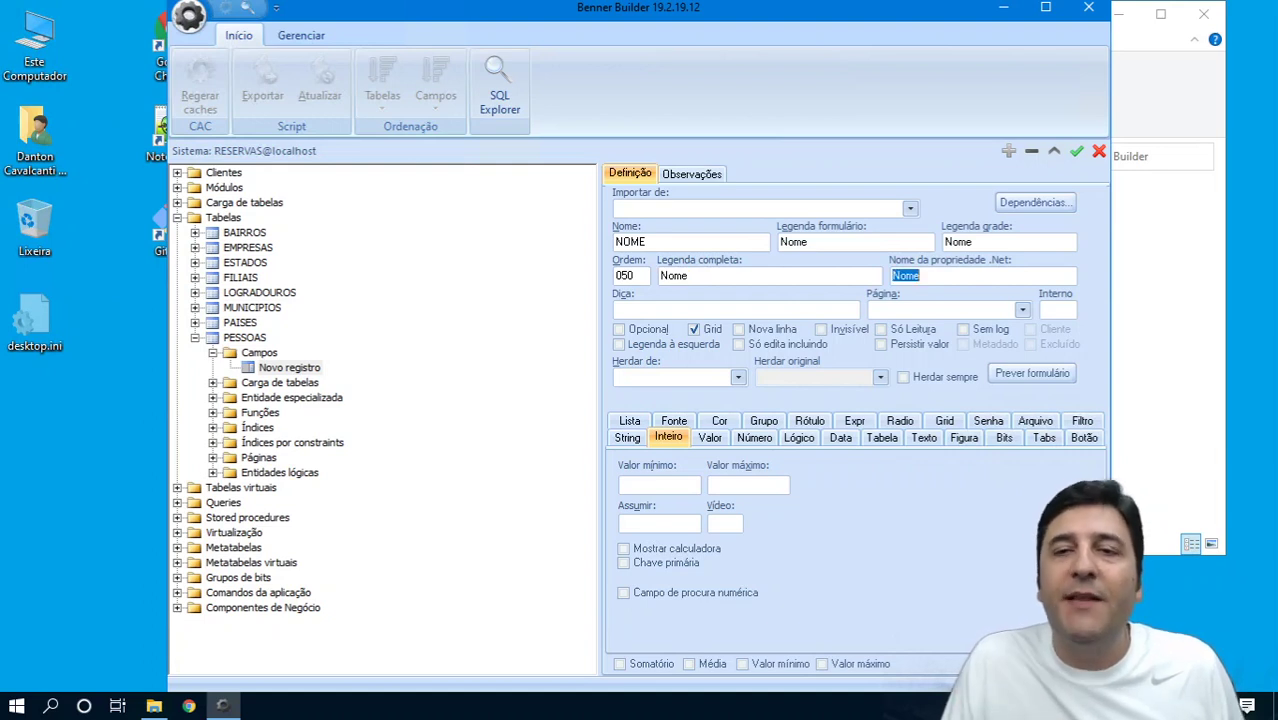
key(Tab)
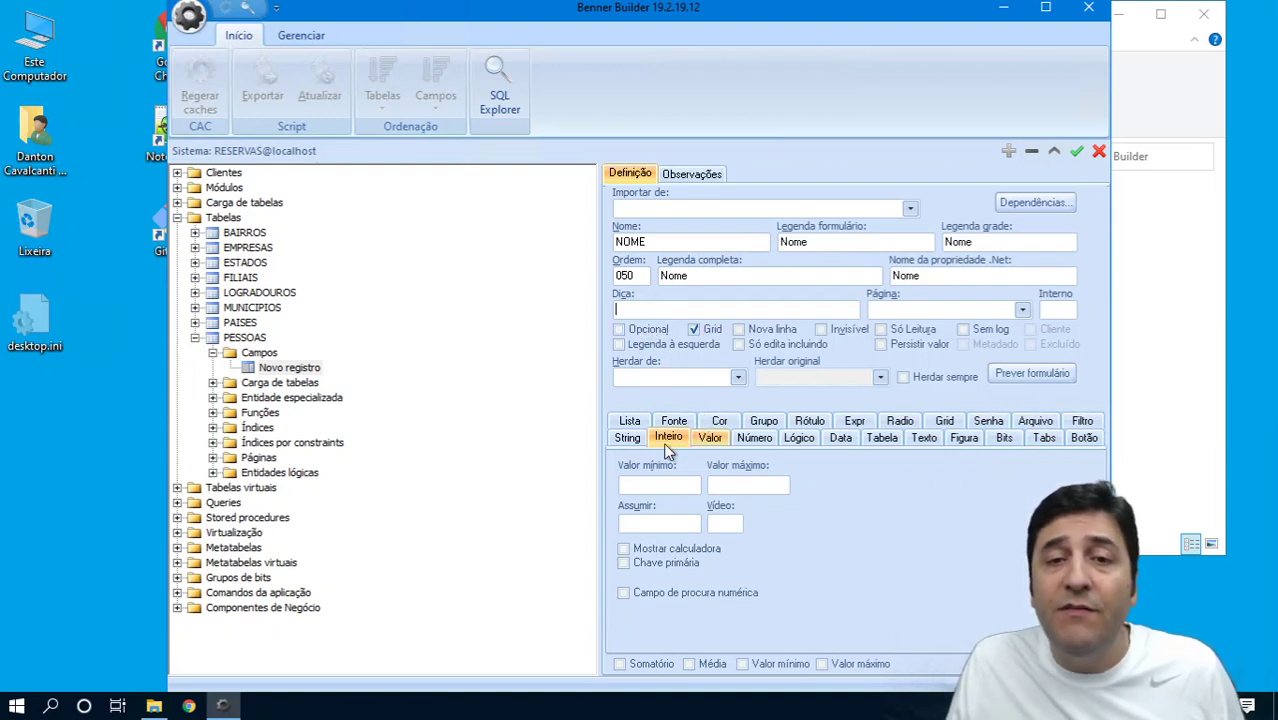
- Make the NOME field a String with table and video widths of 120, and save it
click(628, 440)
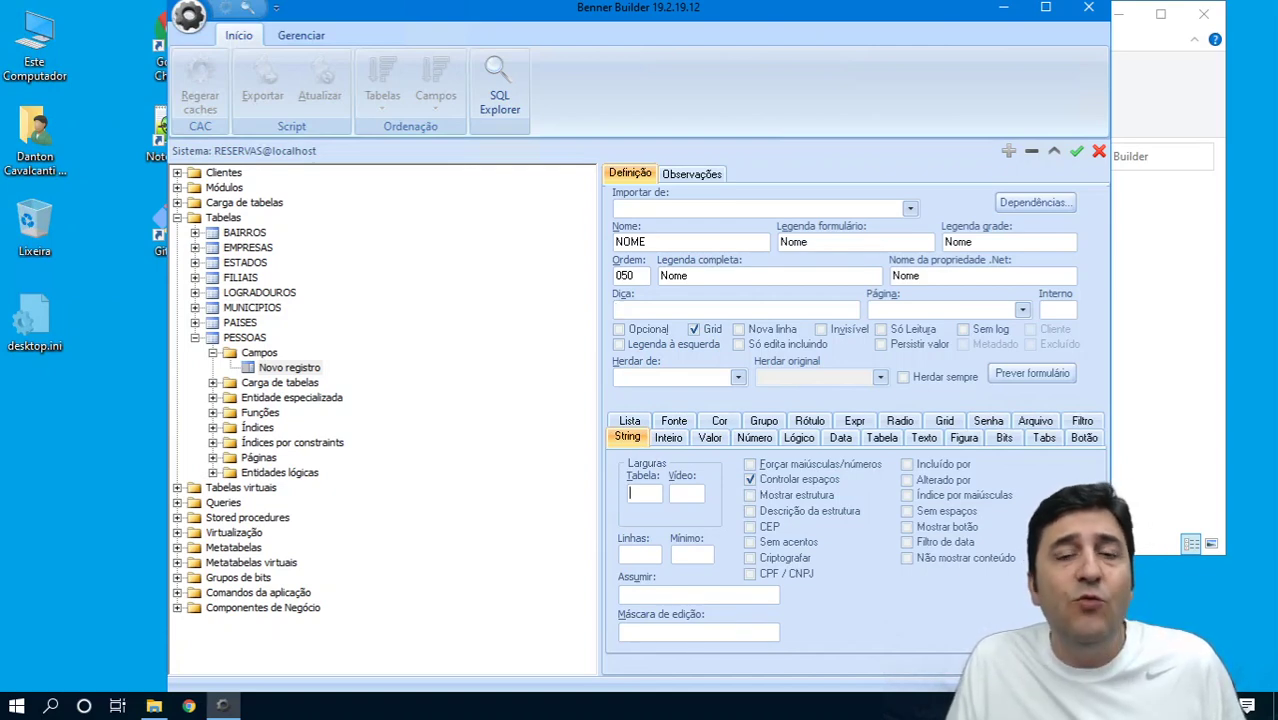
text(120)
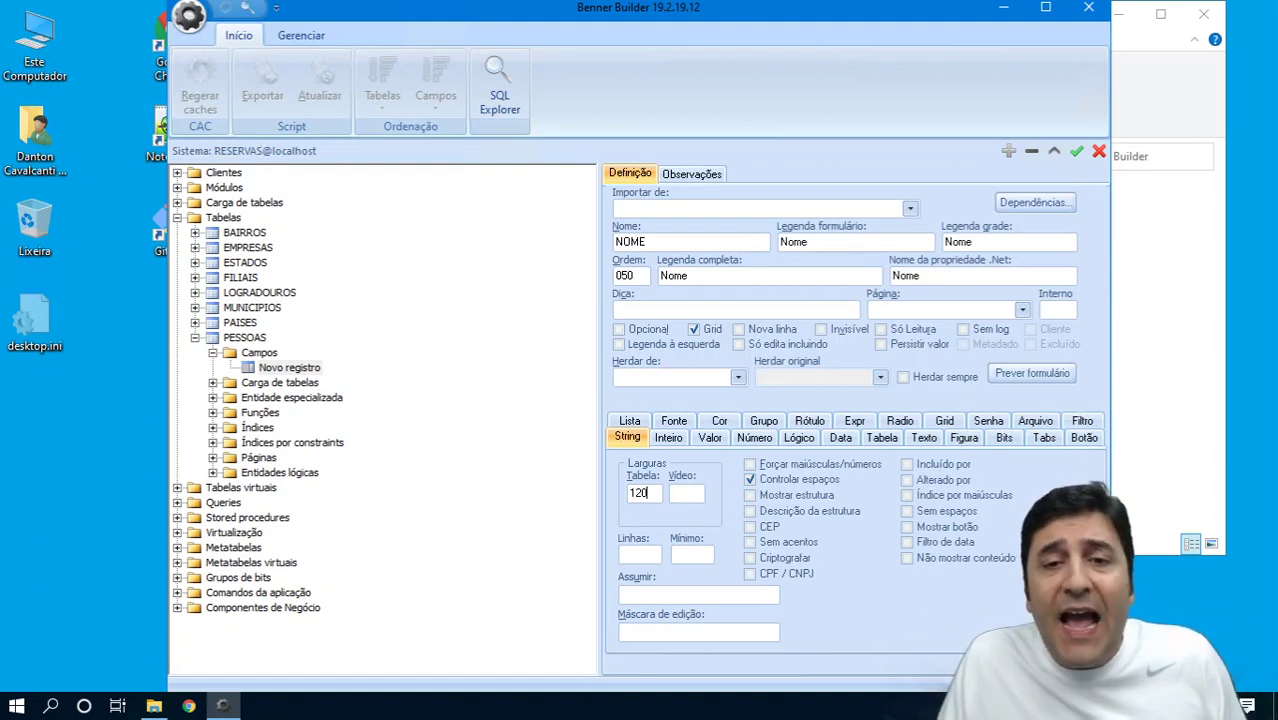
key(Tab)
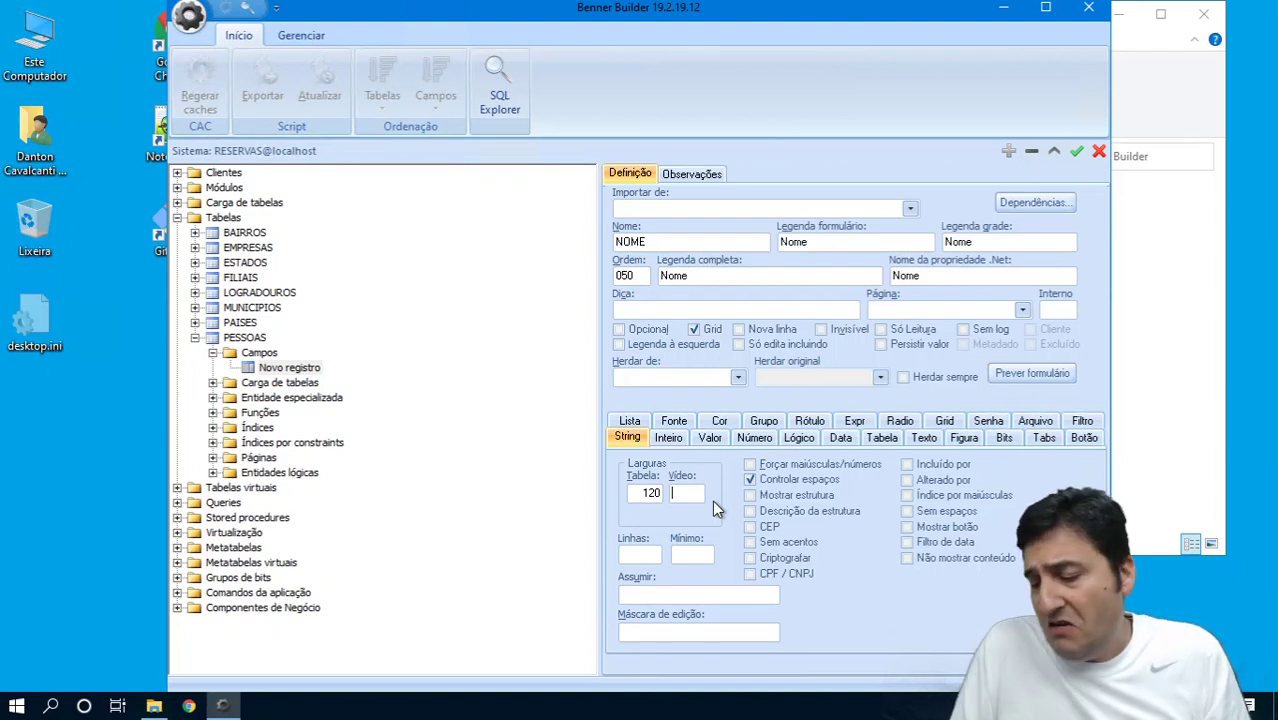
text(120)
key(Tab)
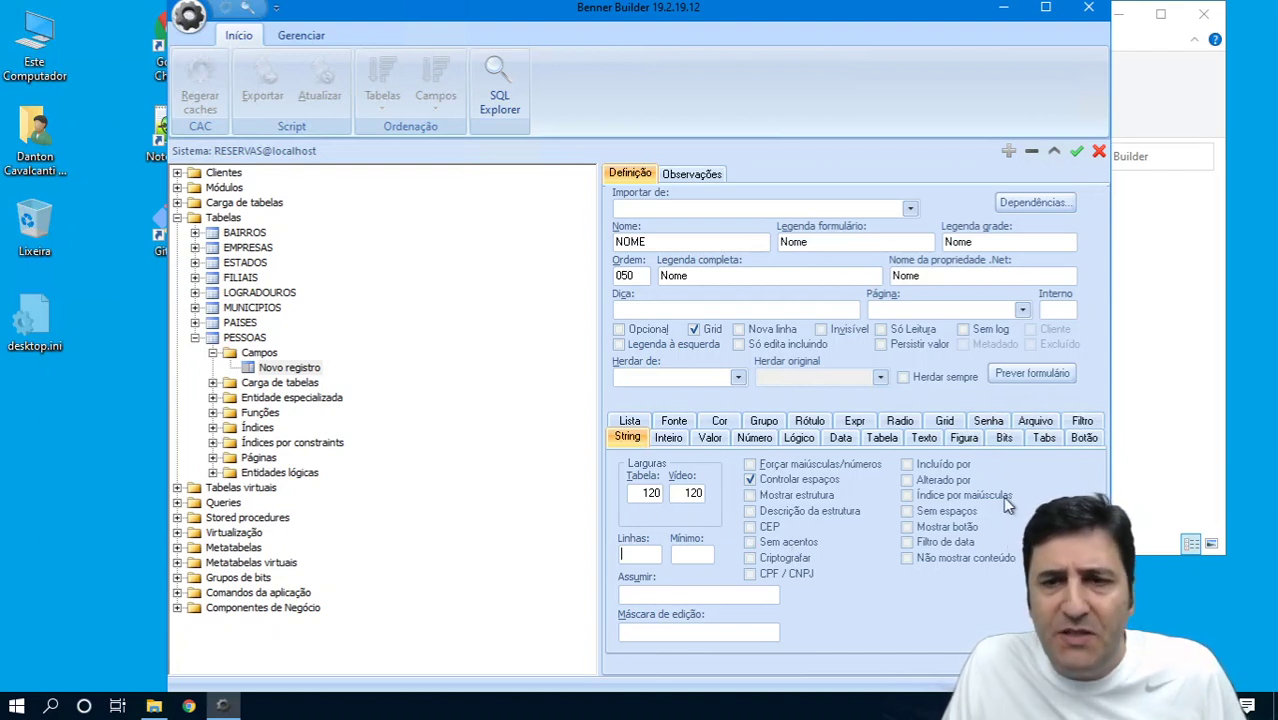
click(1073, 155)
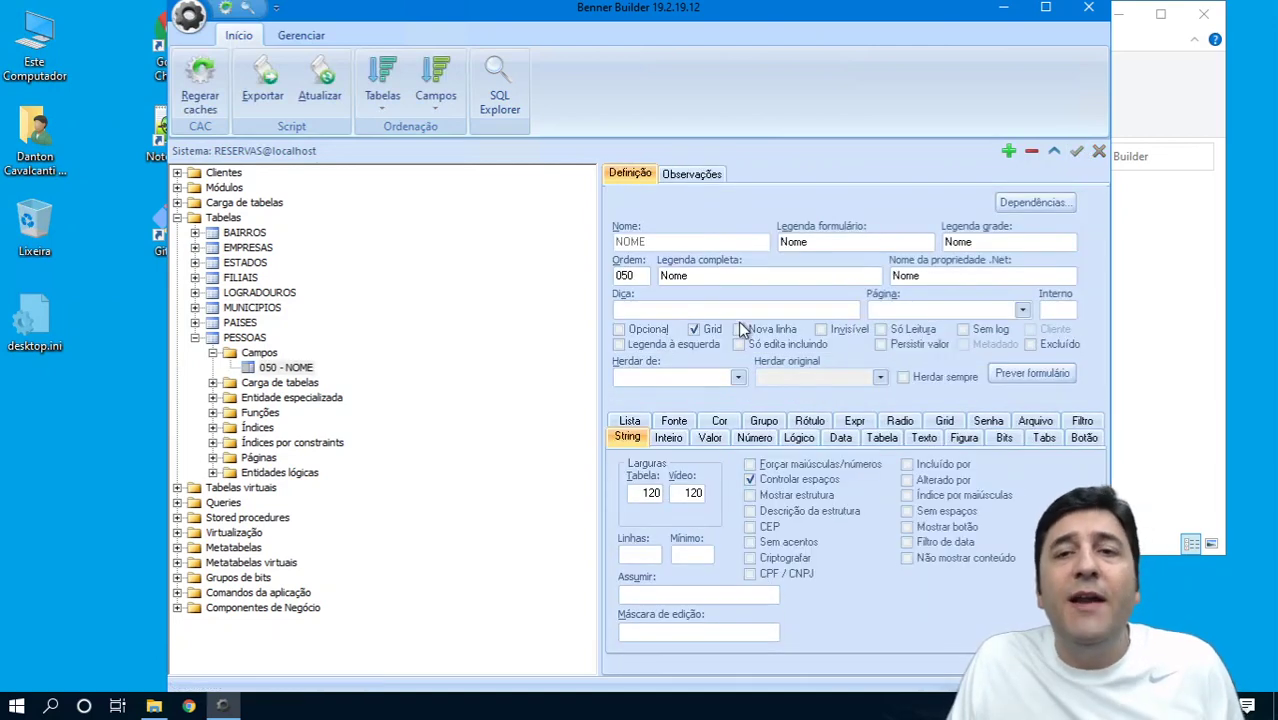
- Insert a new field named CPF after NOME, accepting the suggested captions, order and .Net property name
click(1009, 151)
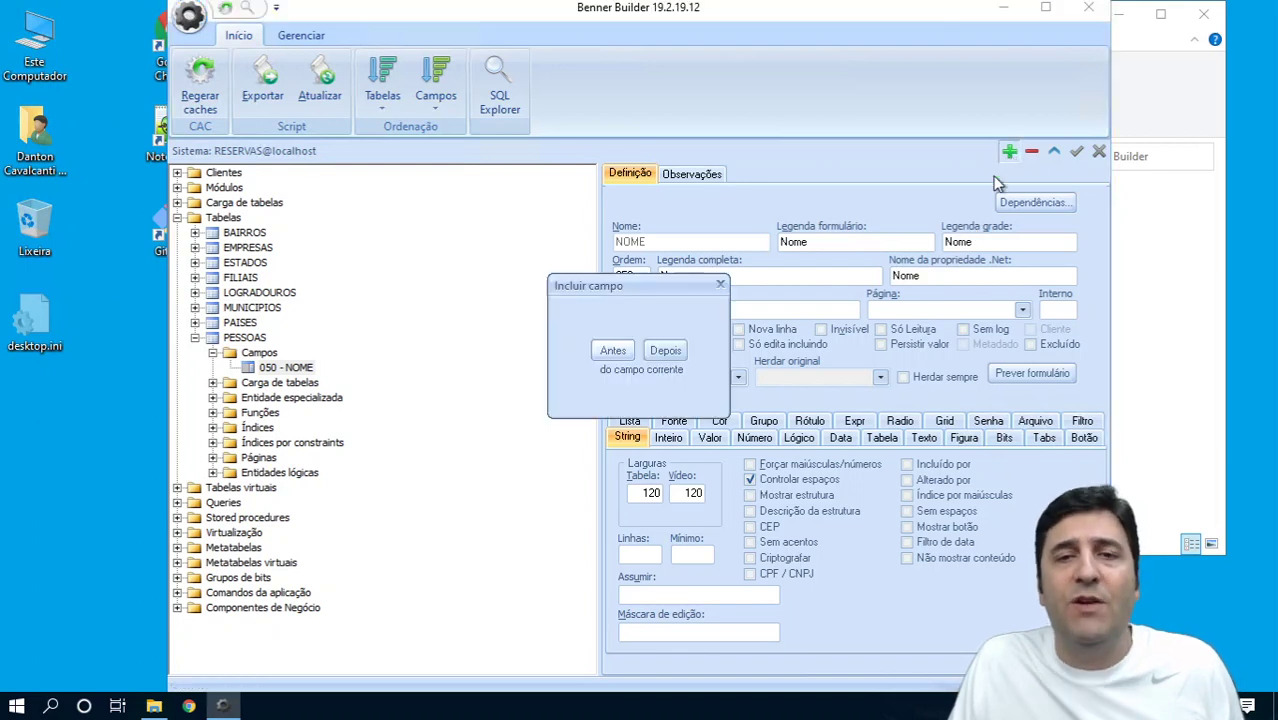
click(665, 350)
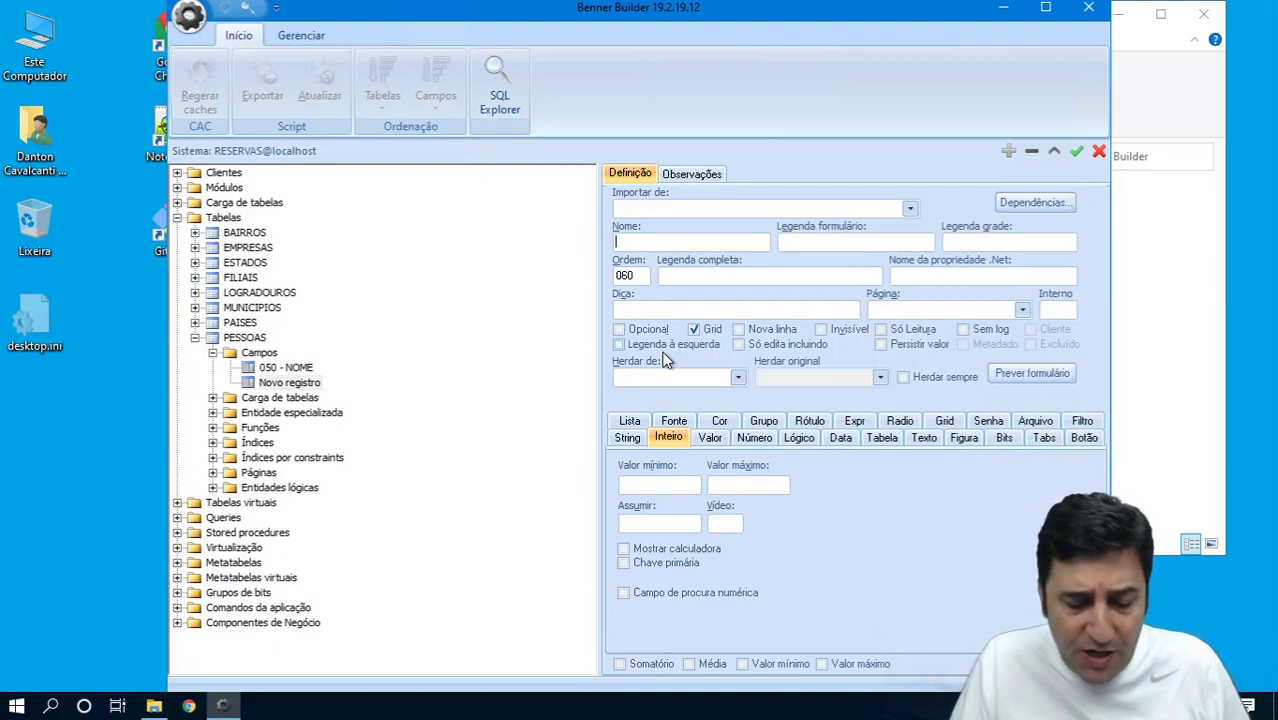
text(CPF)
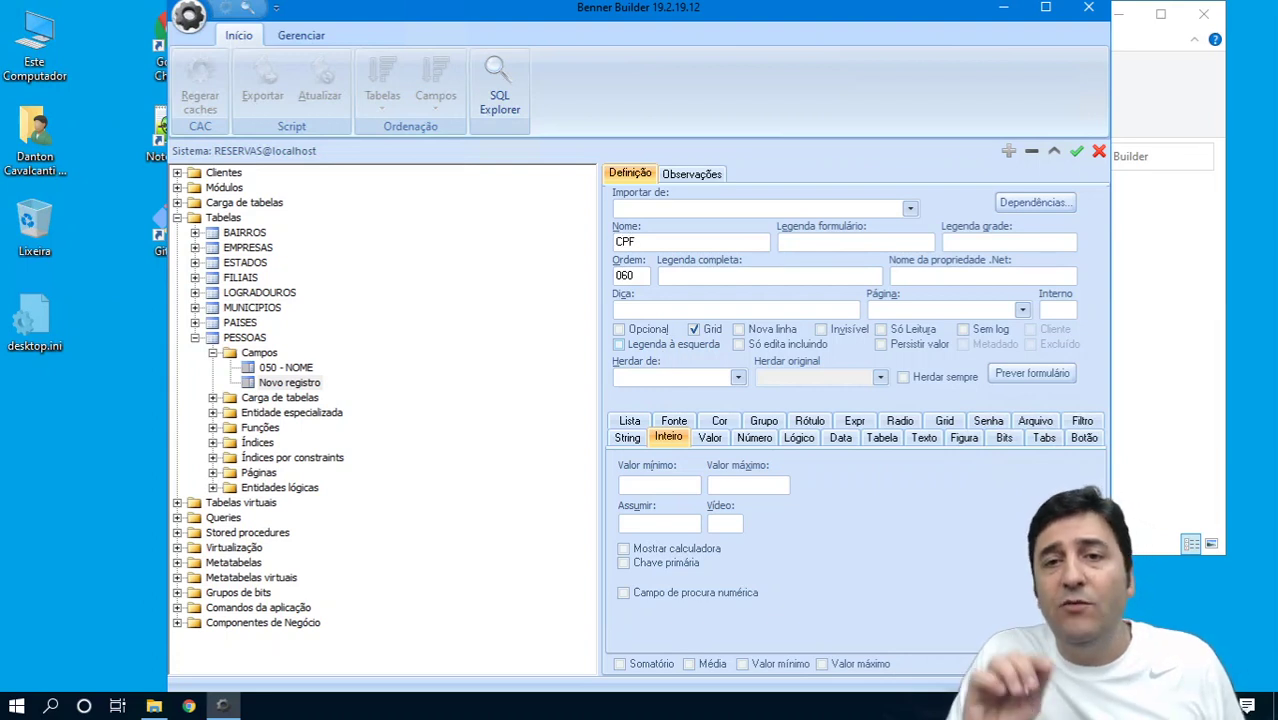
key(Tab)
key(End)
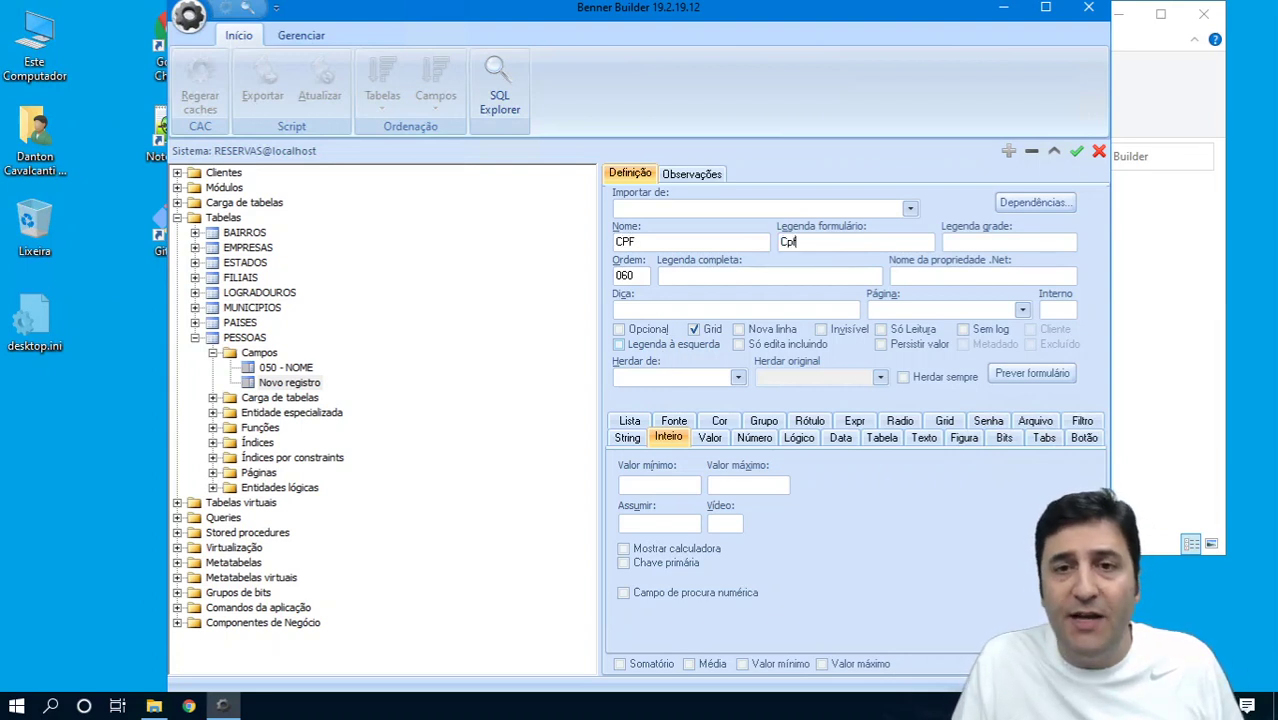
key(Tab)
key(Tab)
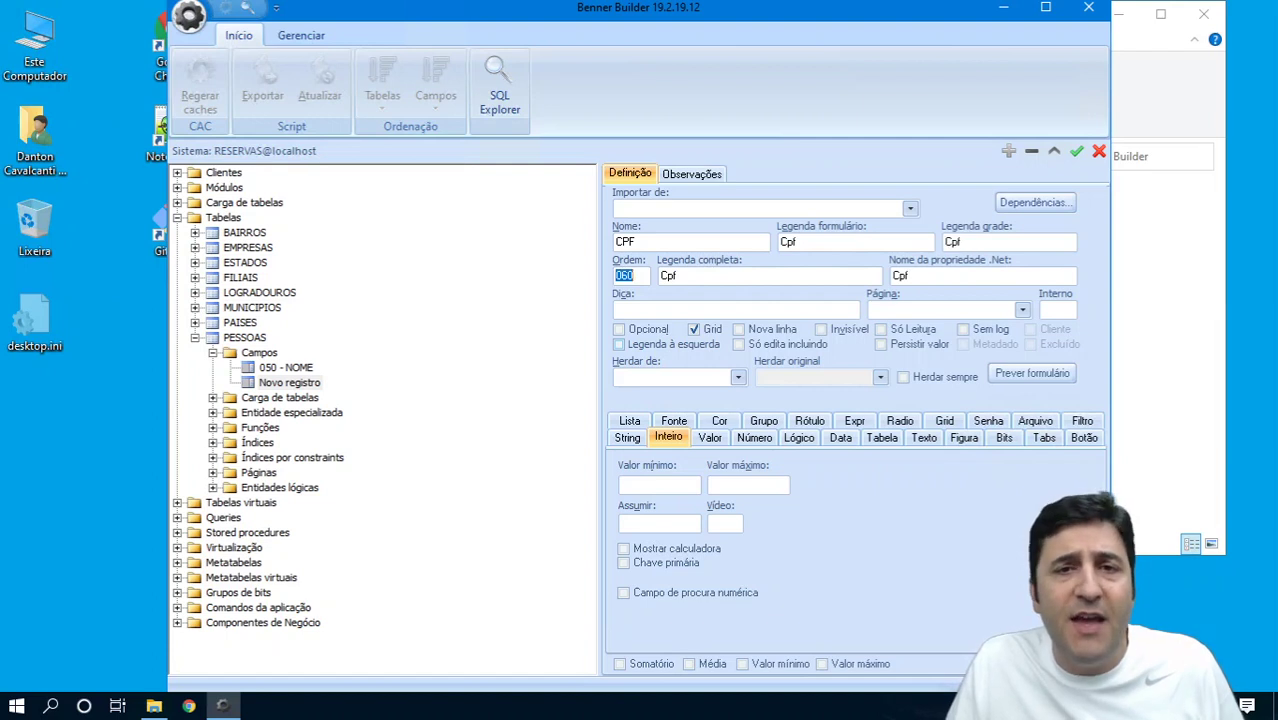
key(Tab)
key(Tab)
key(Tab)
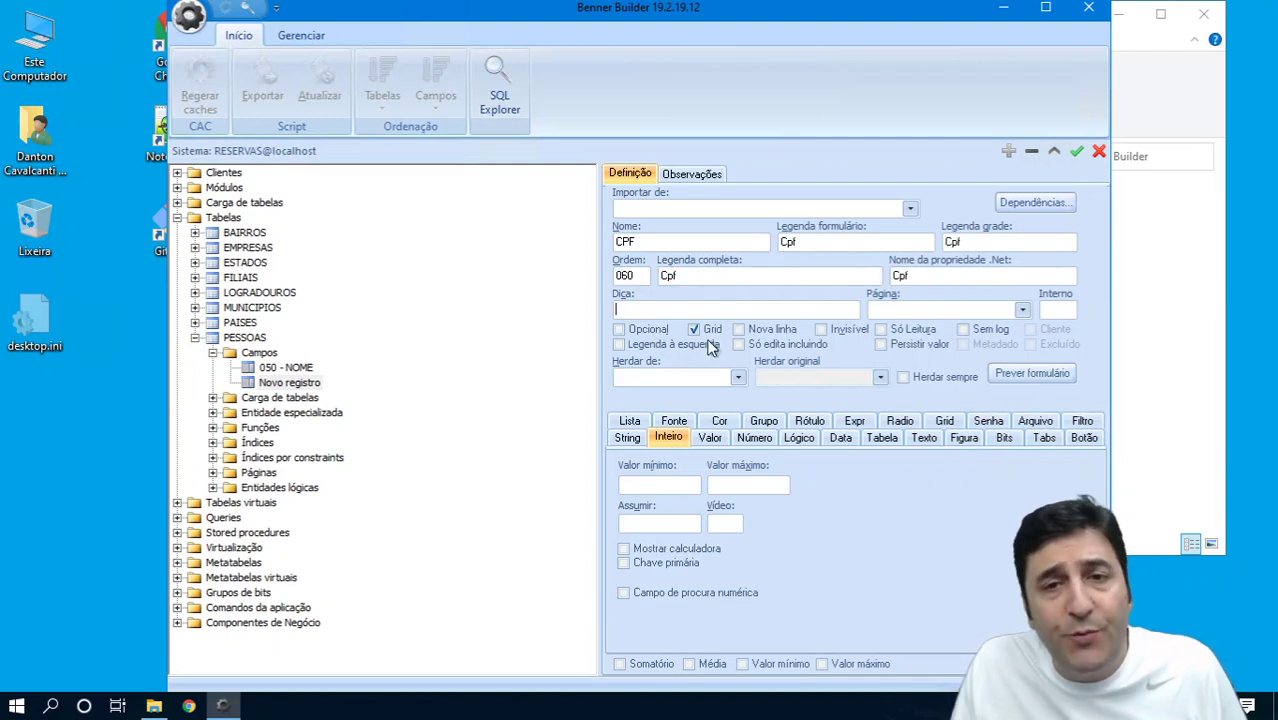
- Make the CPF field a String with the CPF / CNPJ option enabled and table and video widths of 14
click(628, 441)
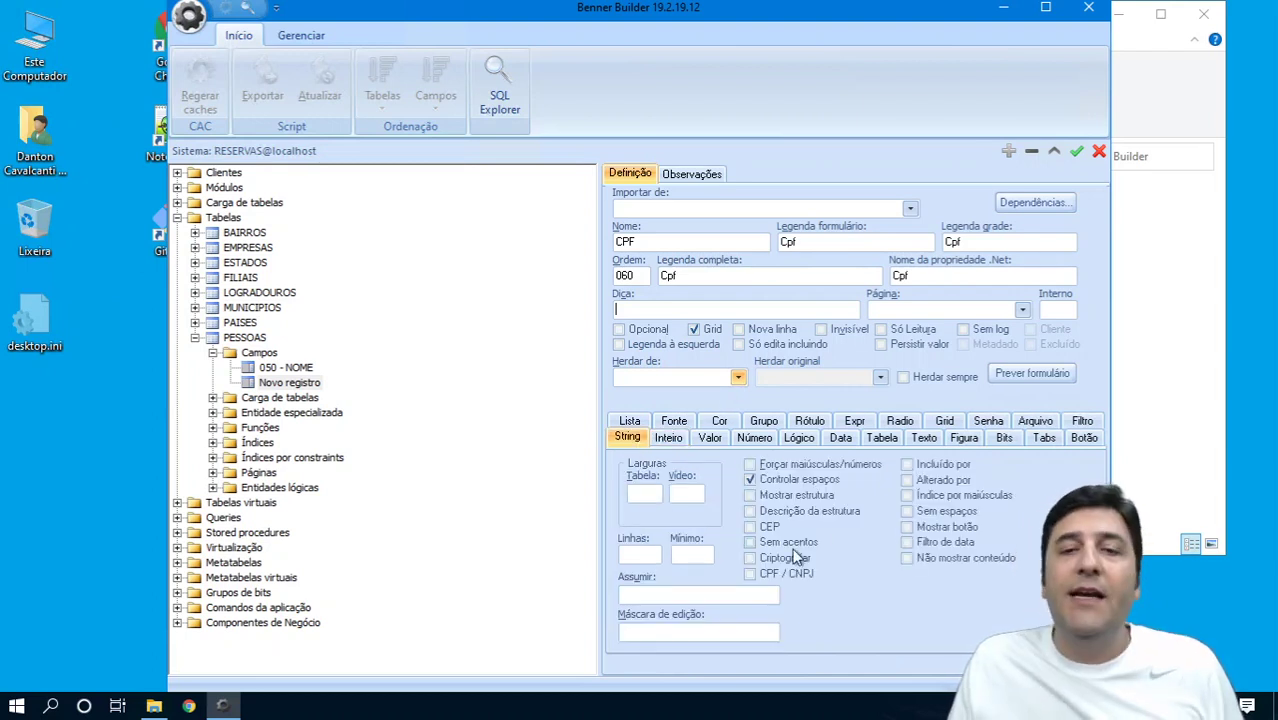
click(763, 574)
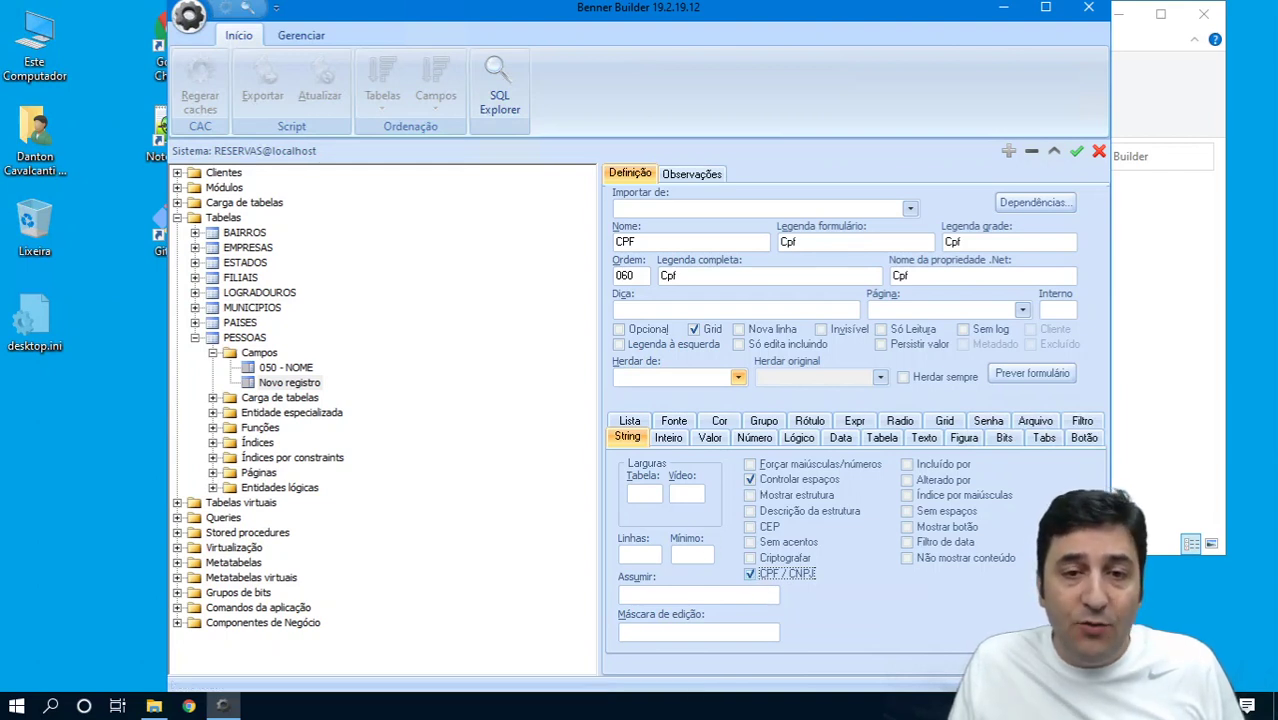
click(644, 493)
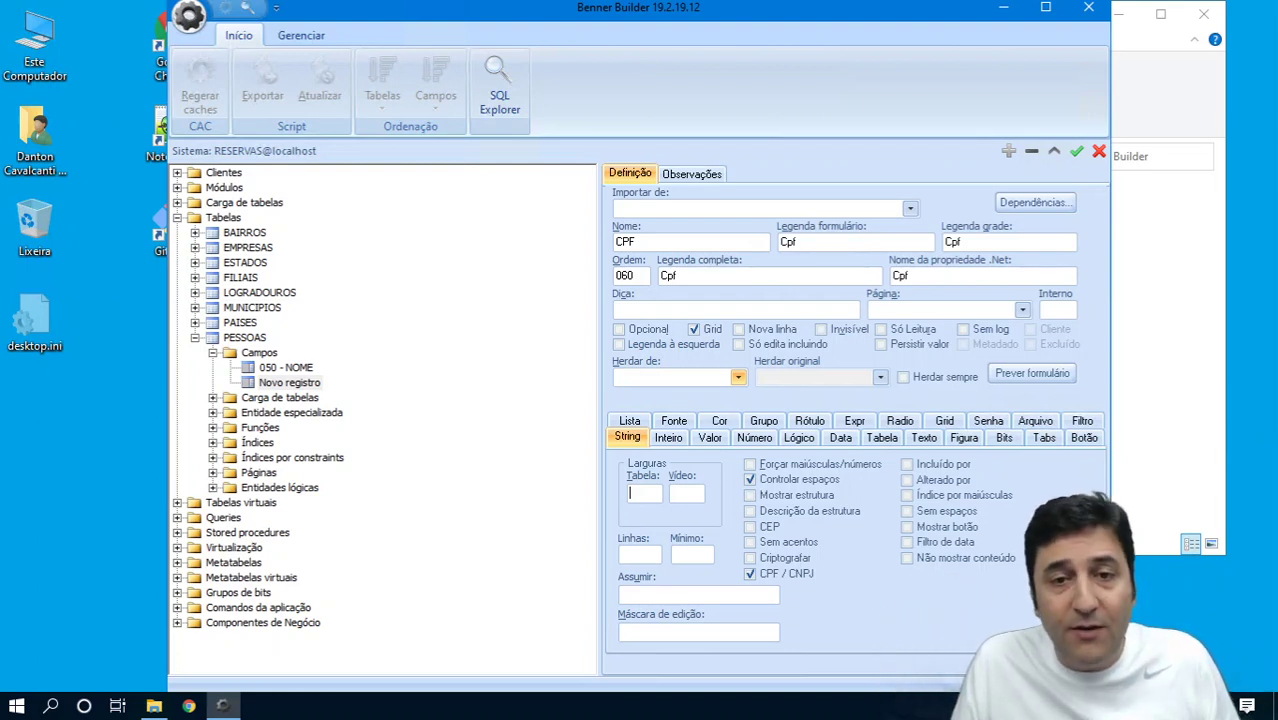
text(14)
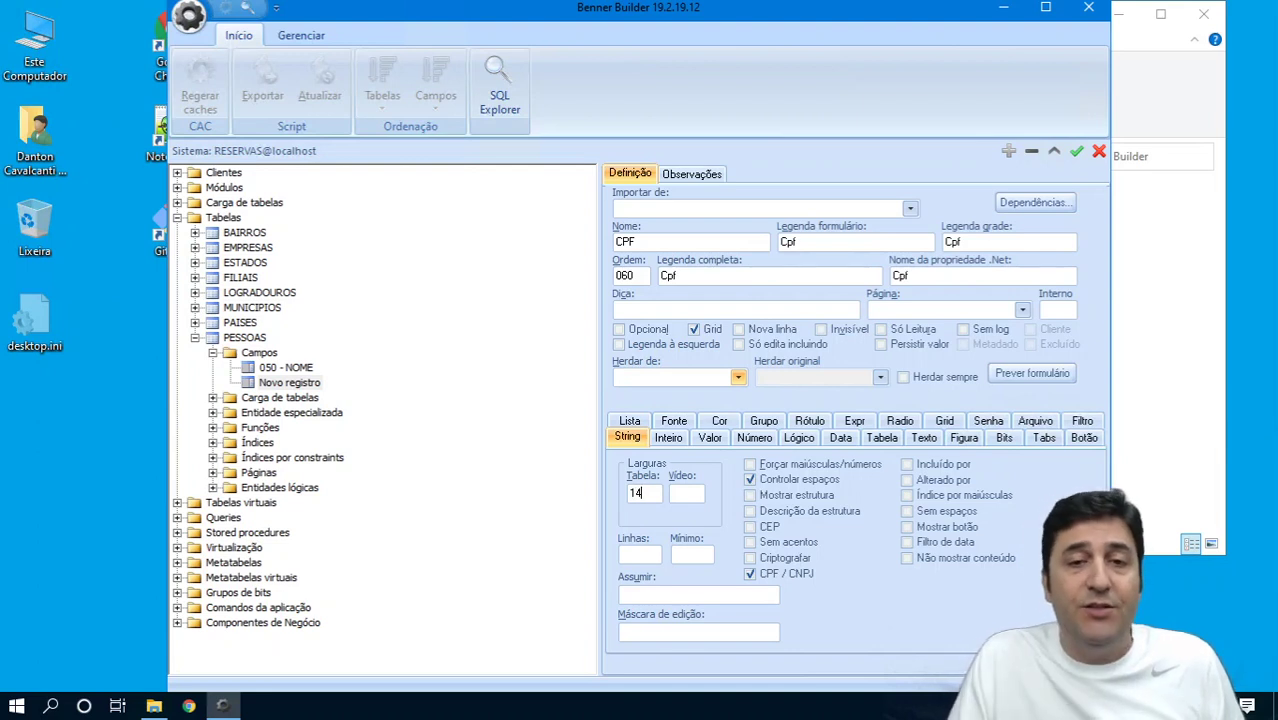
click(686, 493)
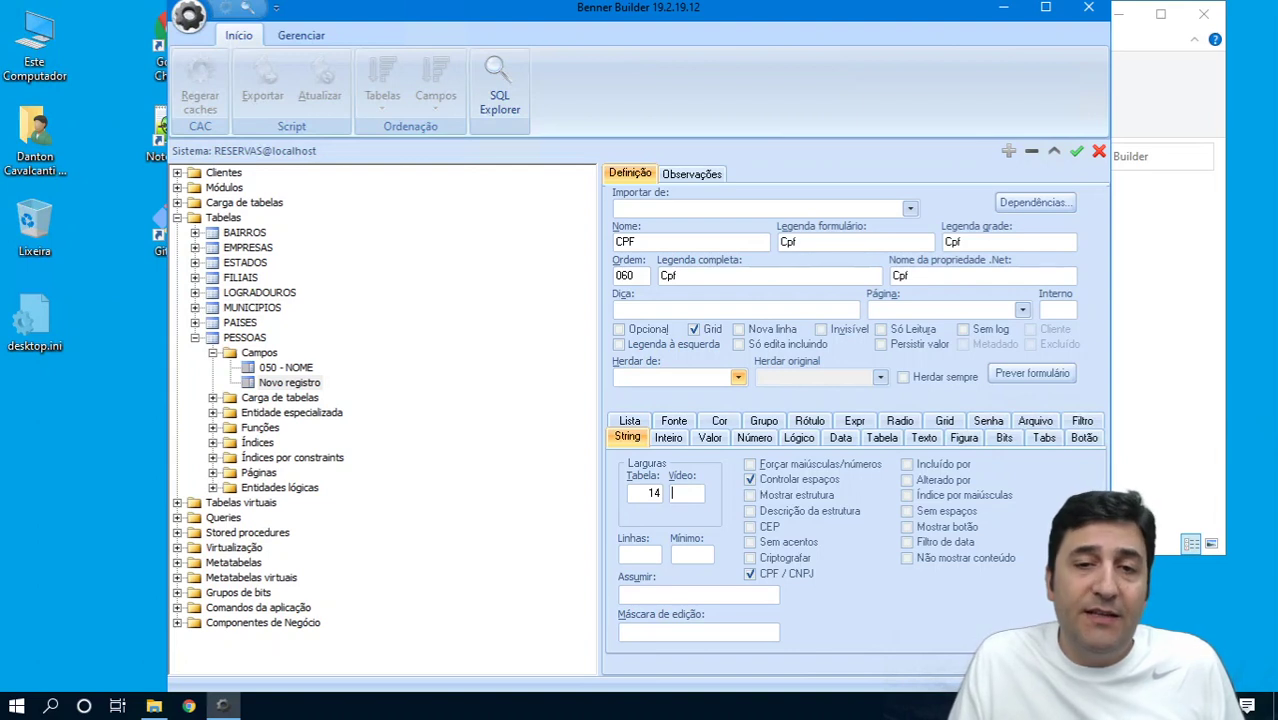
text(14)
- Set the CPF field's edit mask to 999.999.999-99
click(622, 554)
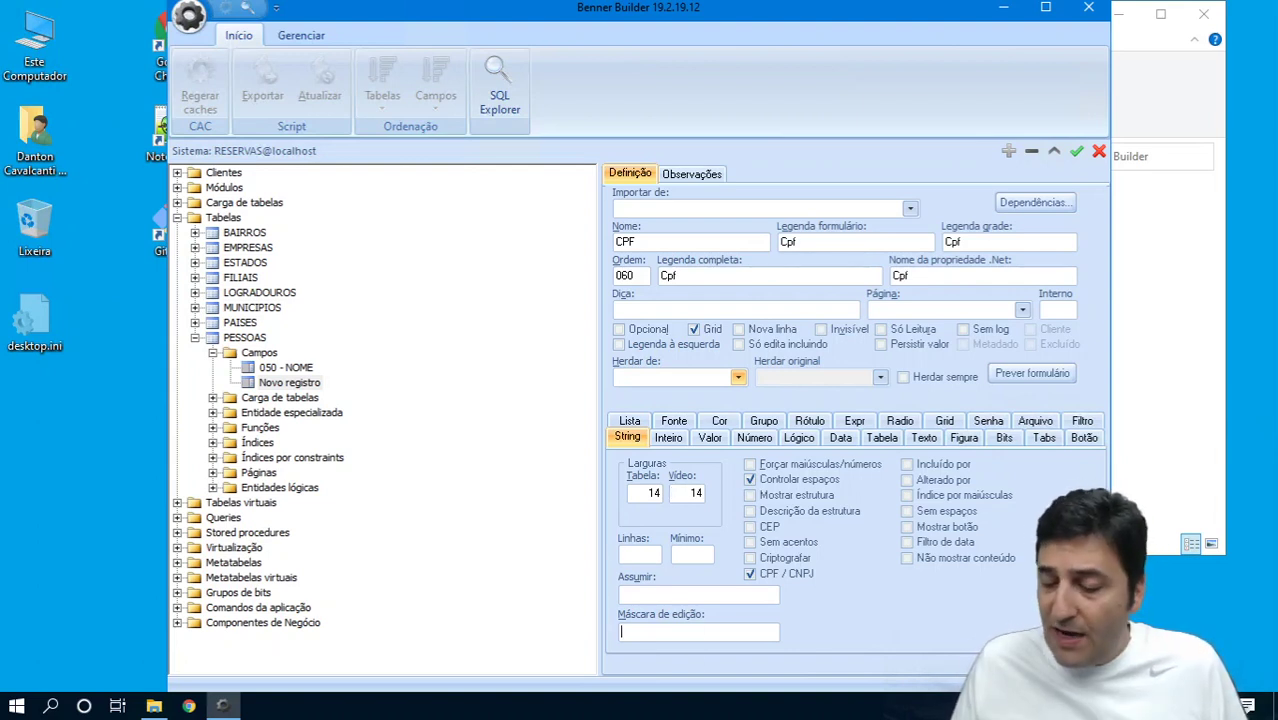
text(999)
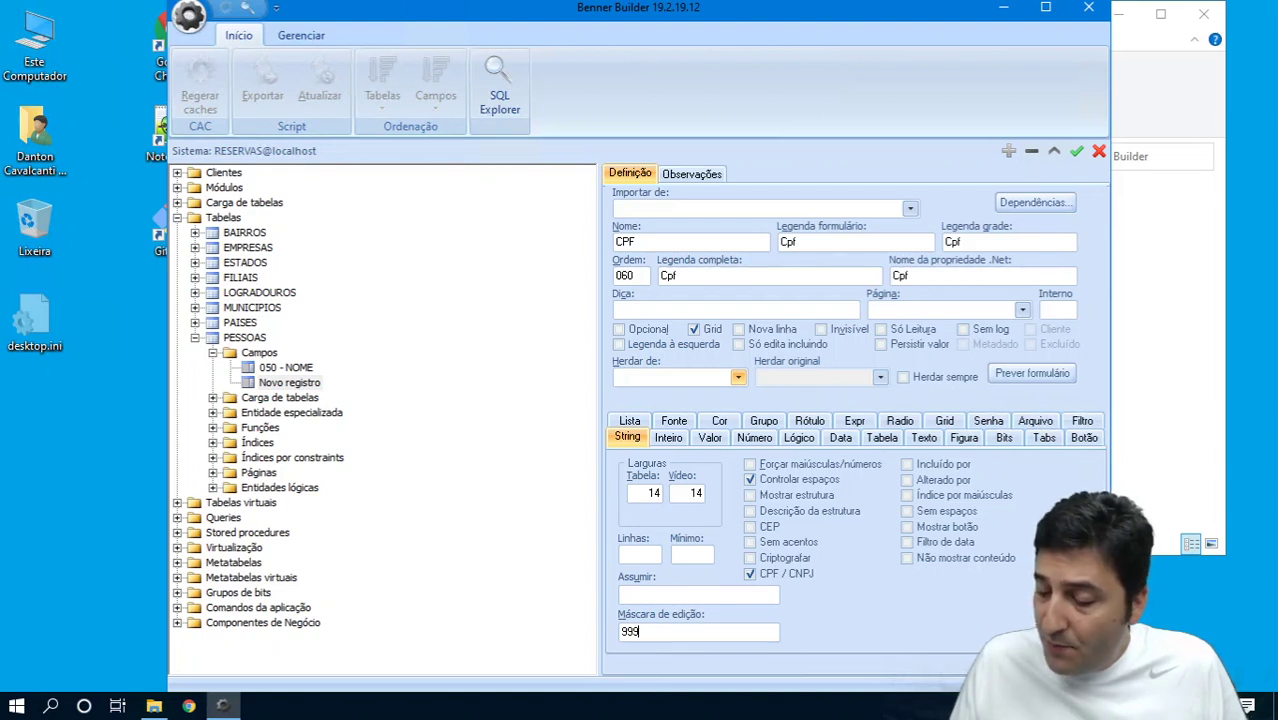
text(.999)
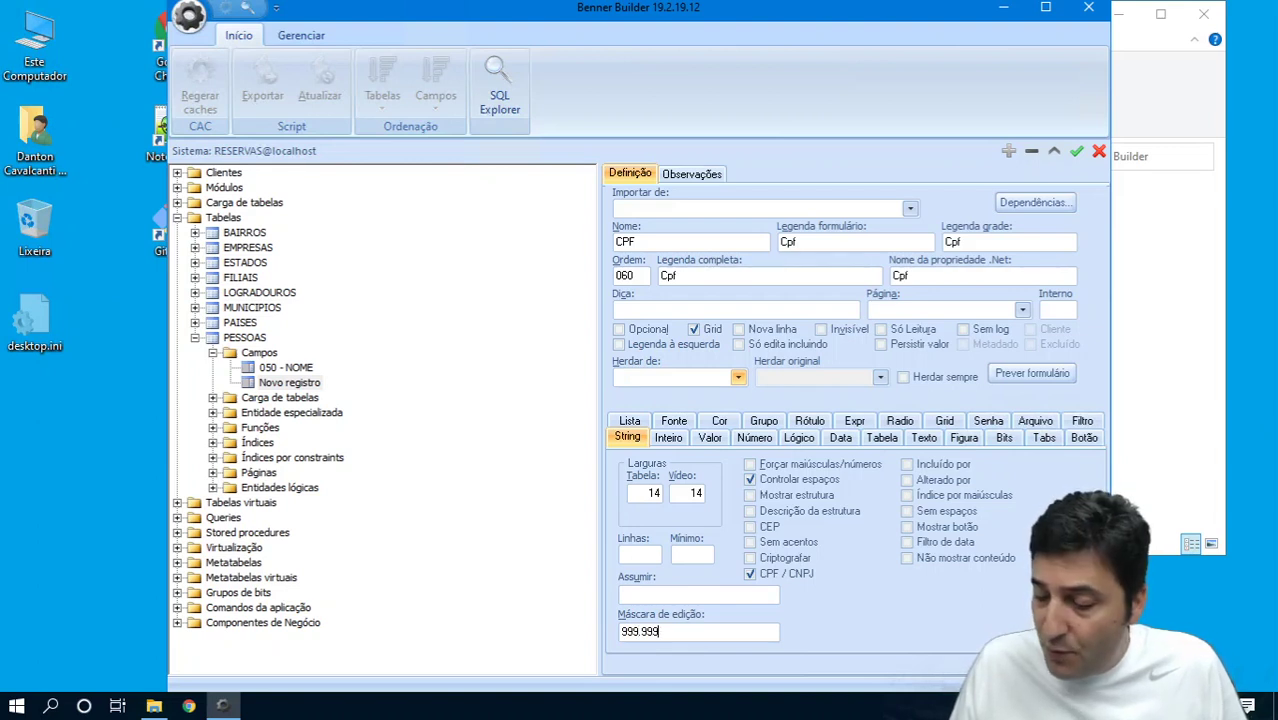
text(.999)
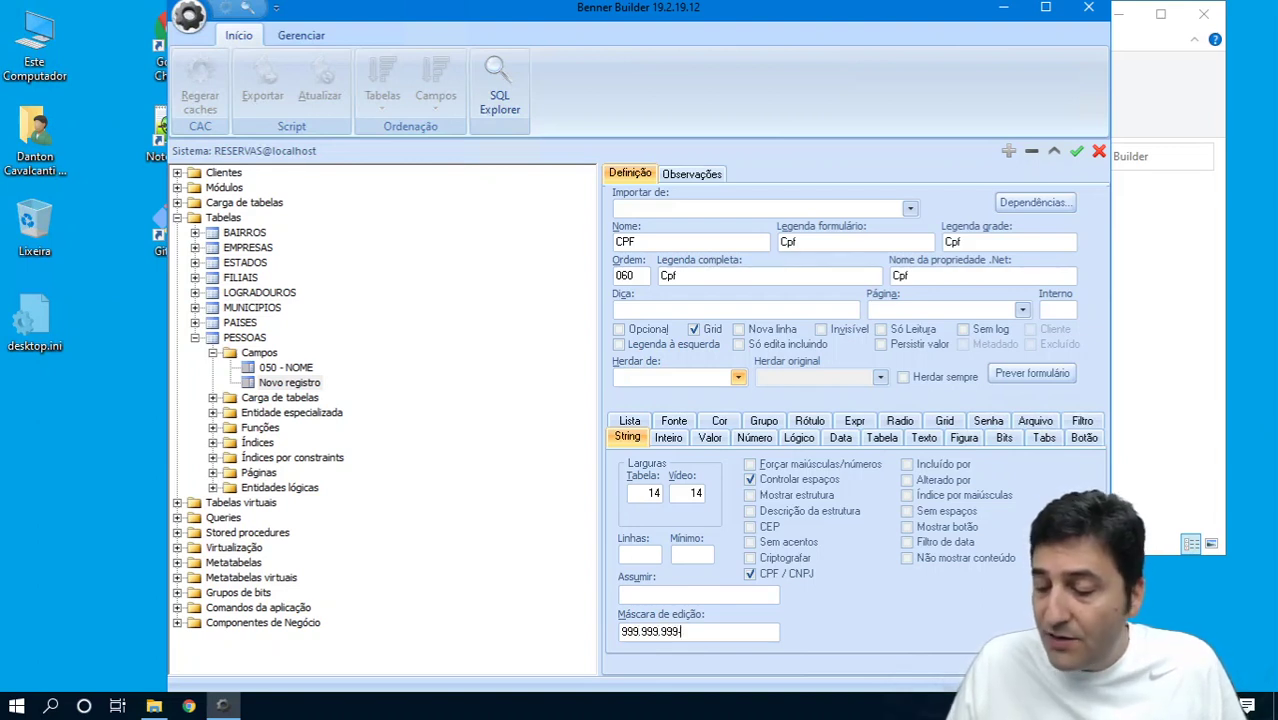
text(-99)
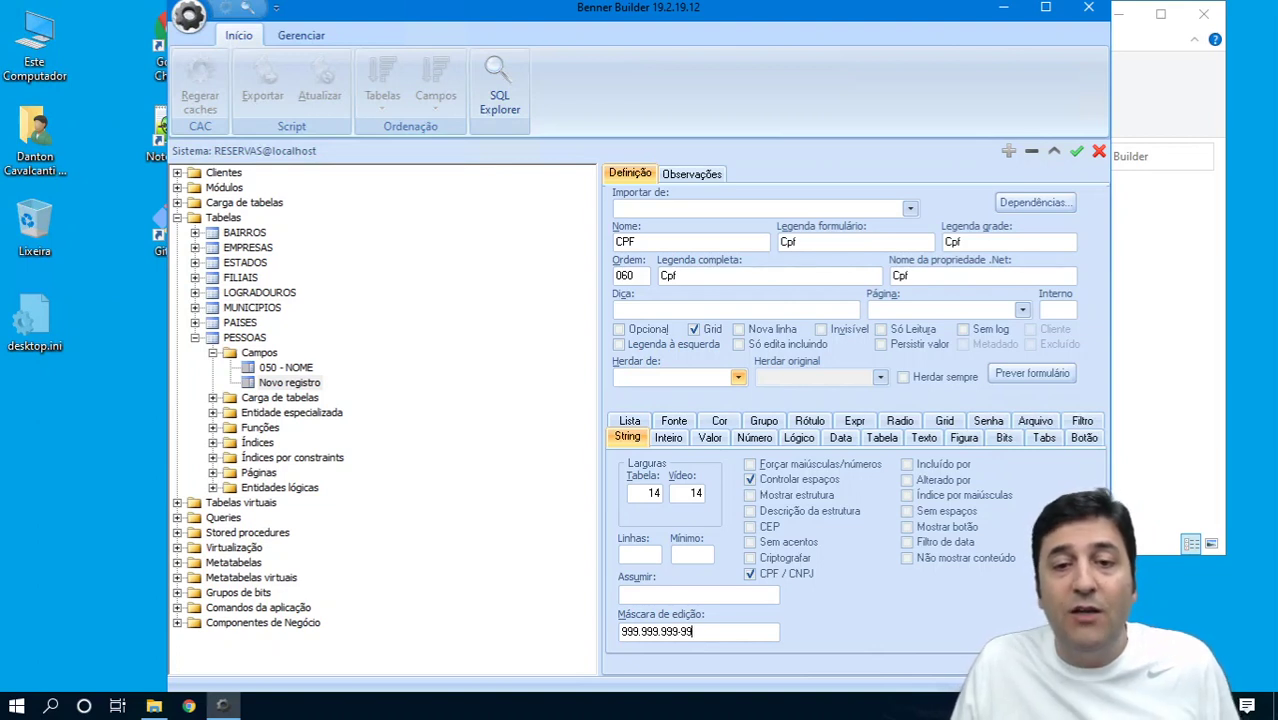
- Select the CPF field's whole edit mask character by character from its end to check its length
key(shift+Left)
key(shift+Left)
key(shift+Left)
key(shift+Left)
key(shift+Left)
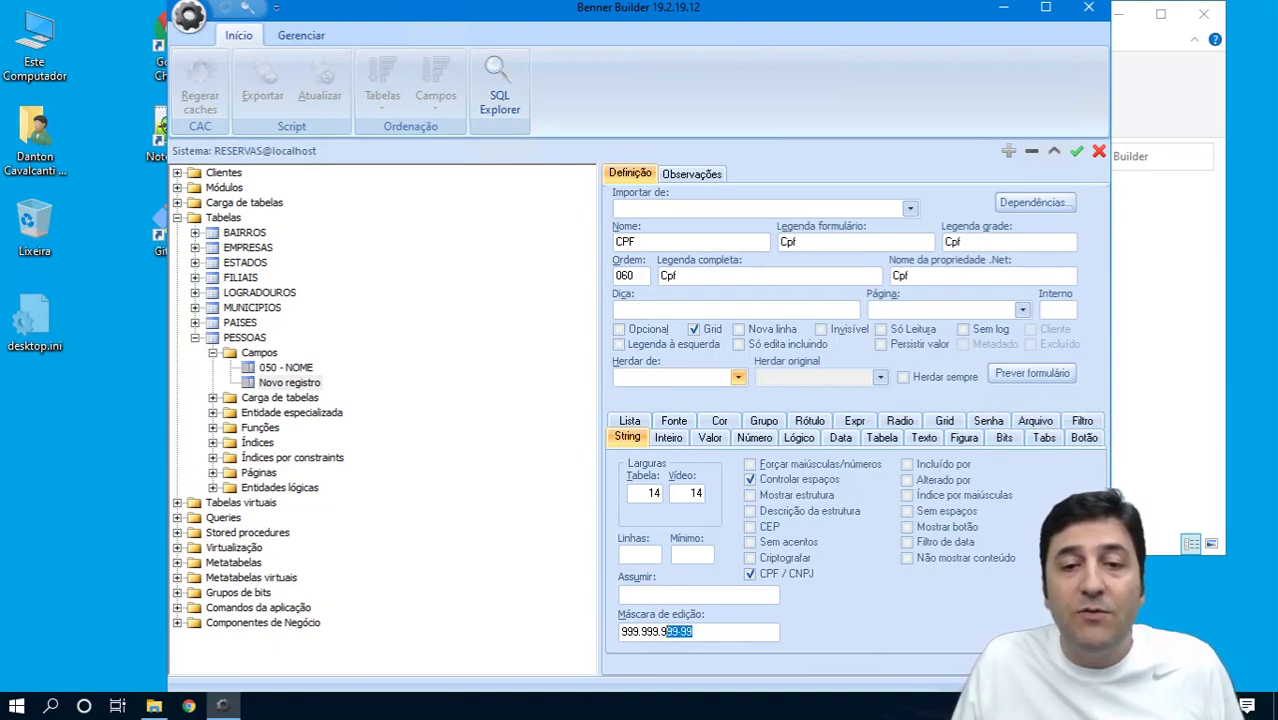
key(shift+Left)
key(shift+Left)
key(shift+Left)
key(shift+Left)
key(shift+Left)
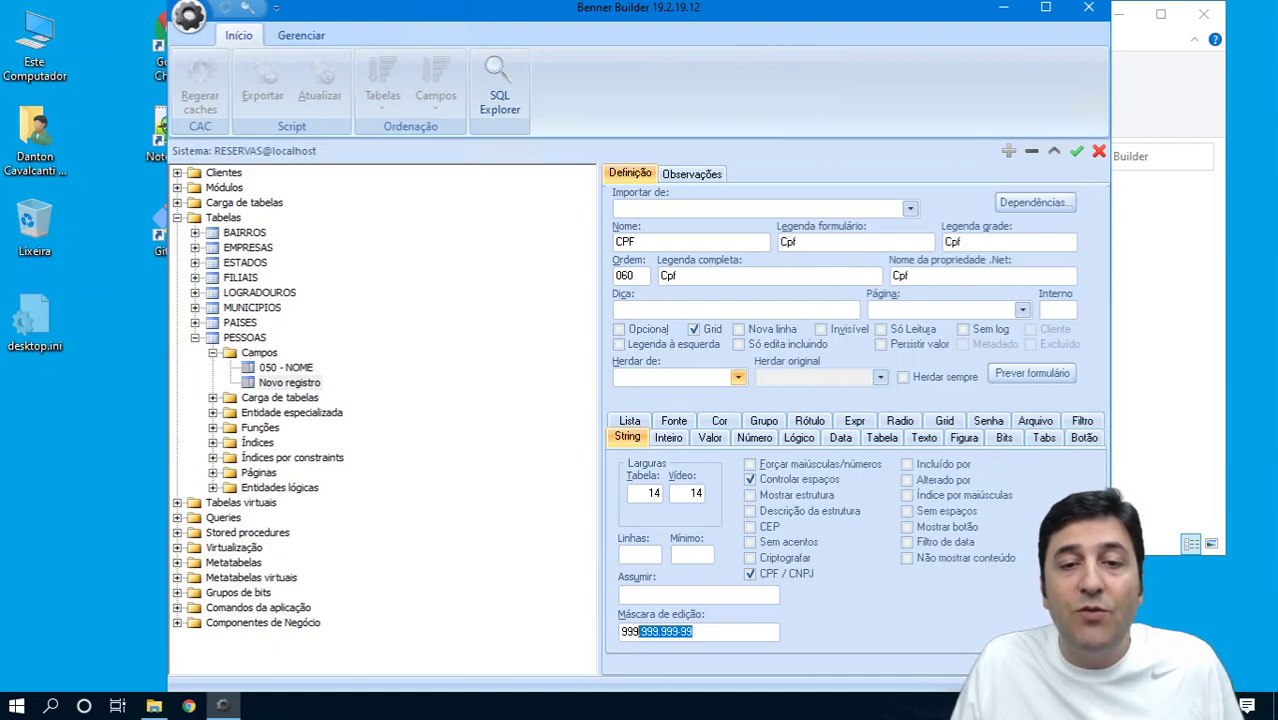
key(shift+Left)
key(shift+Left)
key(shift+Left)
key(shift+Left)
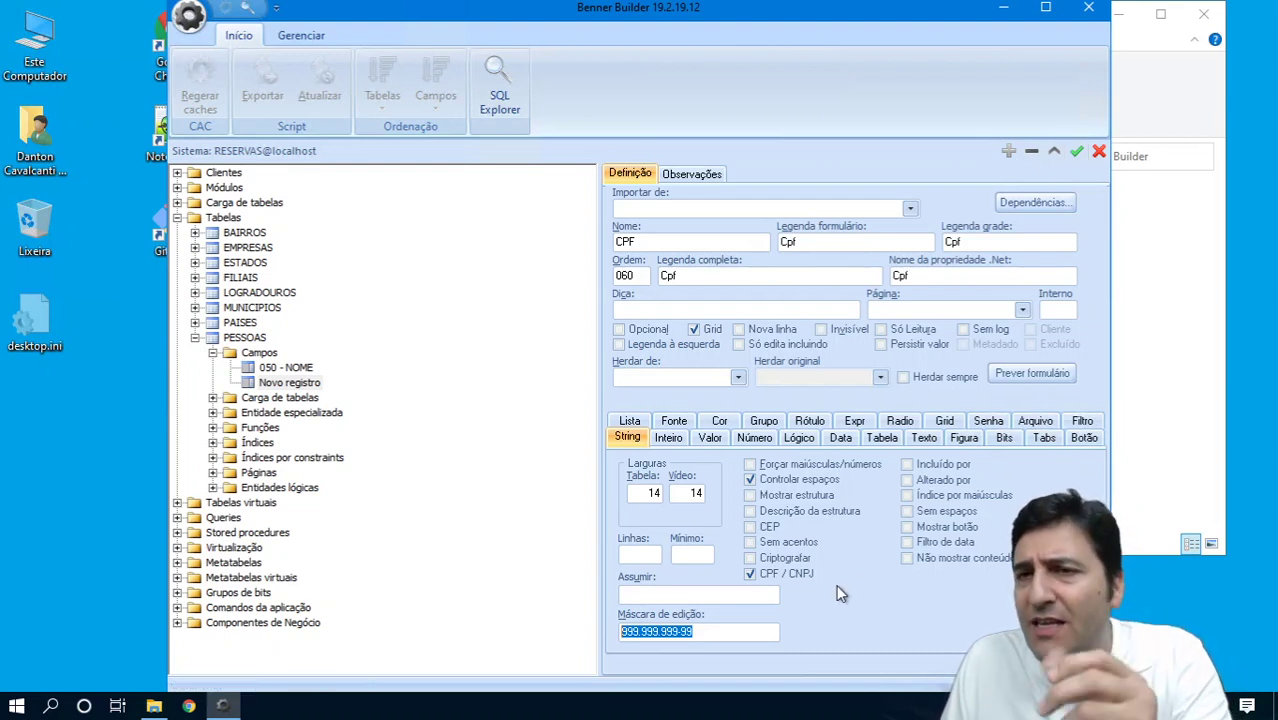
- Save the CPF field and insert a new field named PAIS after it
click(1077, 151)
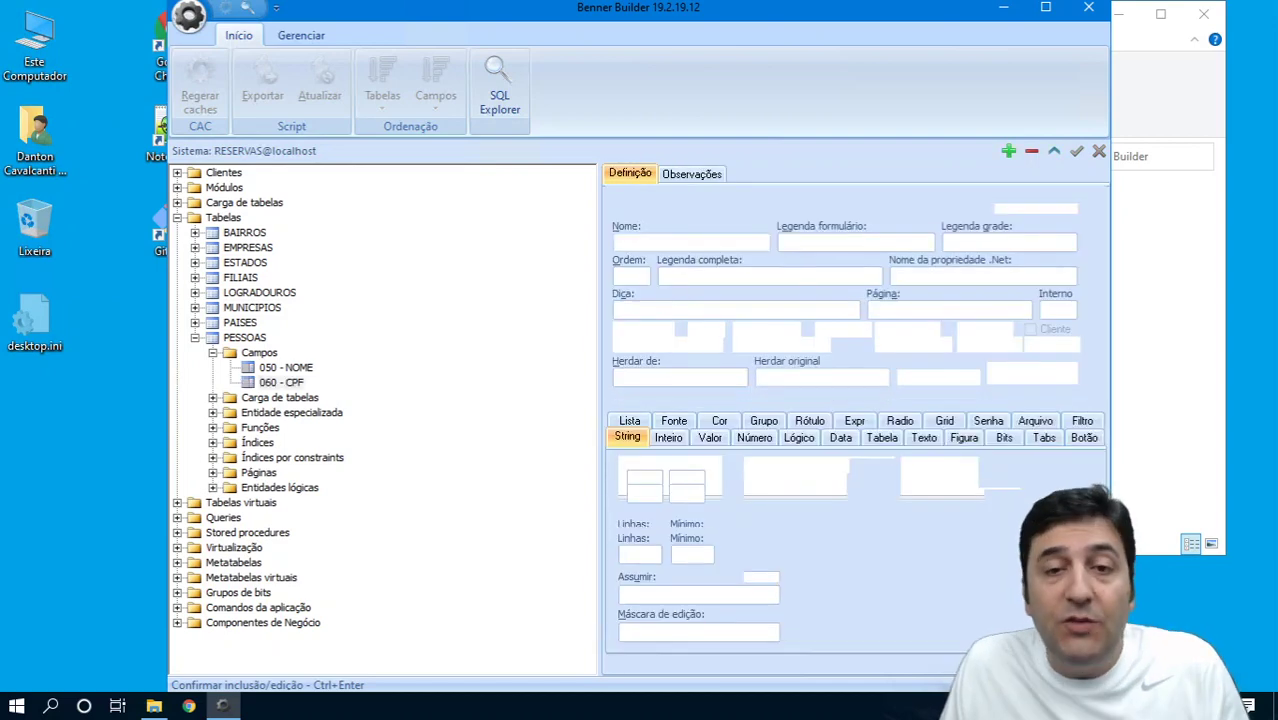
click(1010, 151)
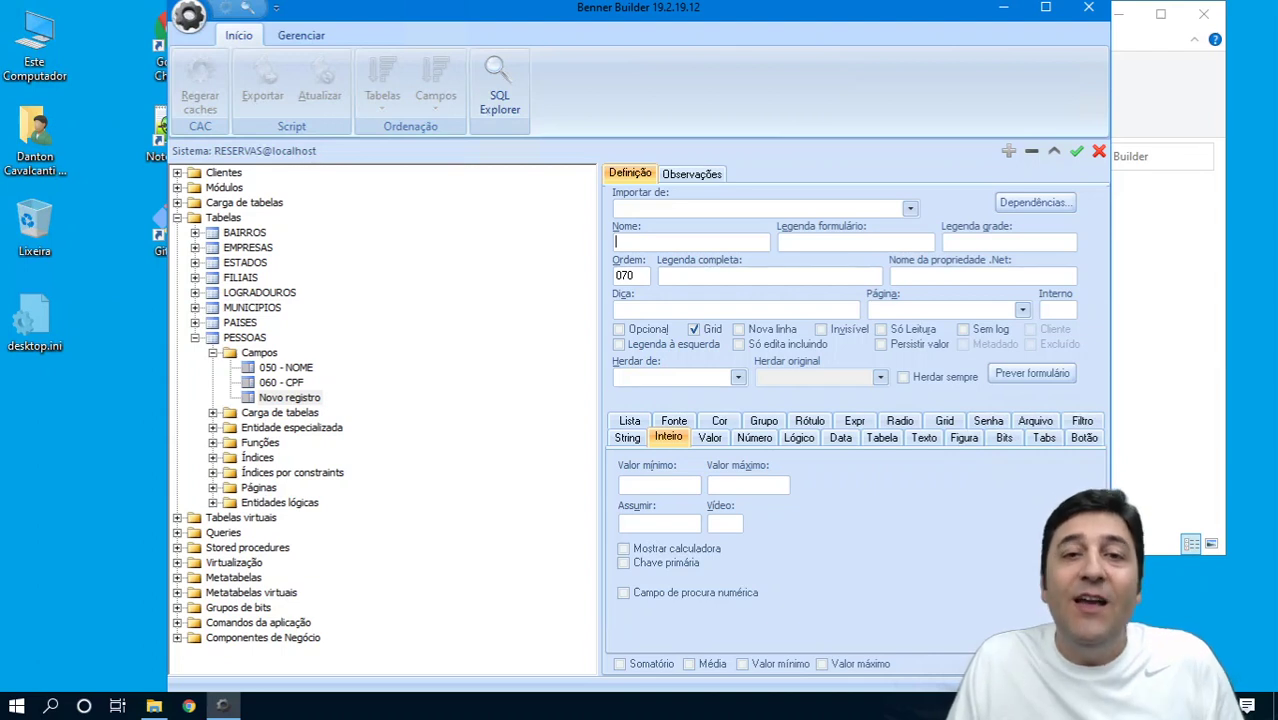
text(PAIS)
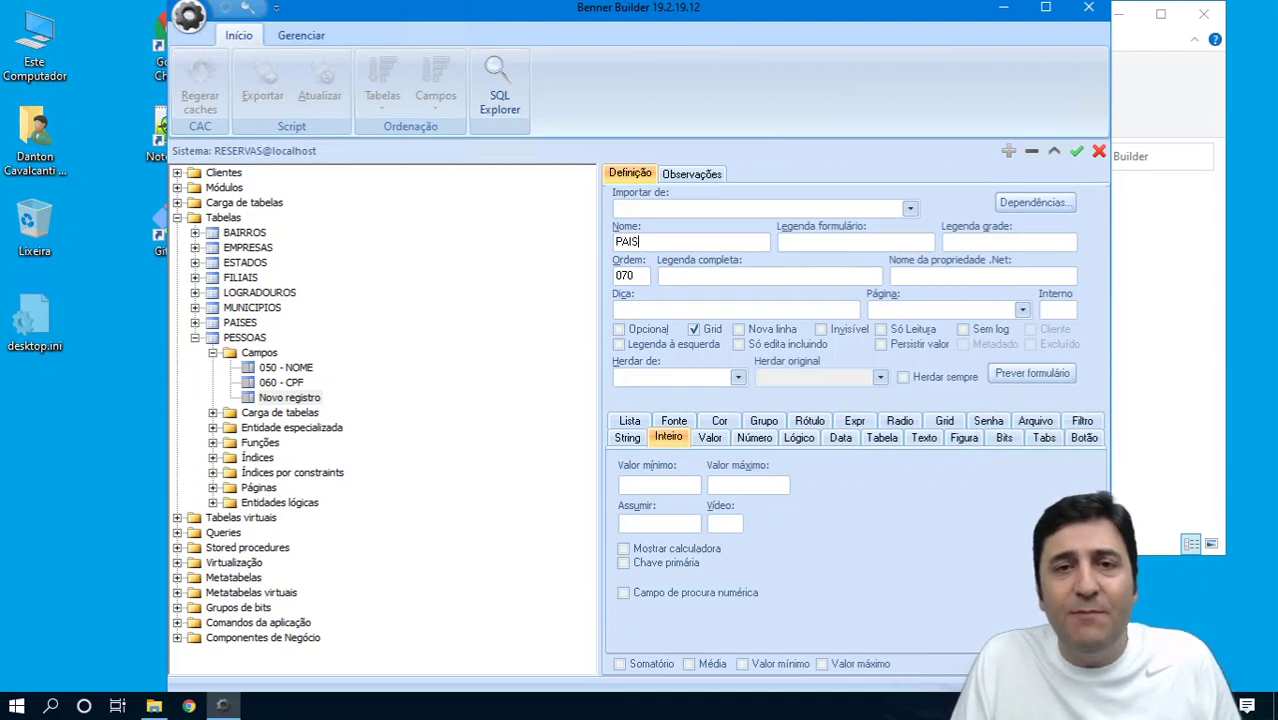
key(Tab)
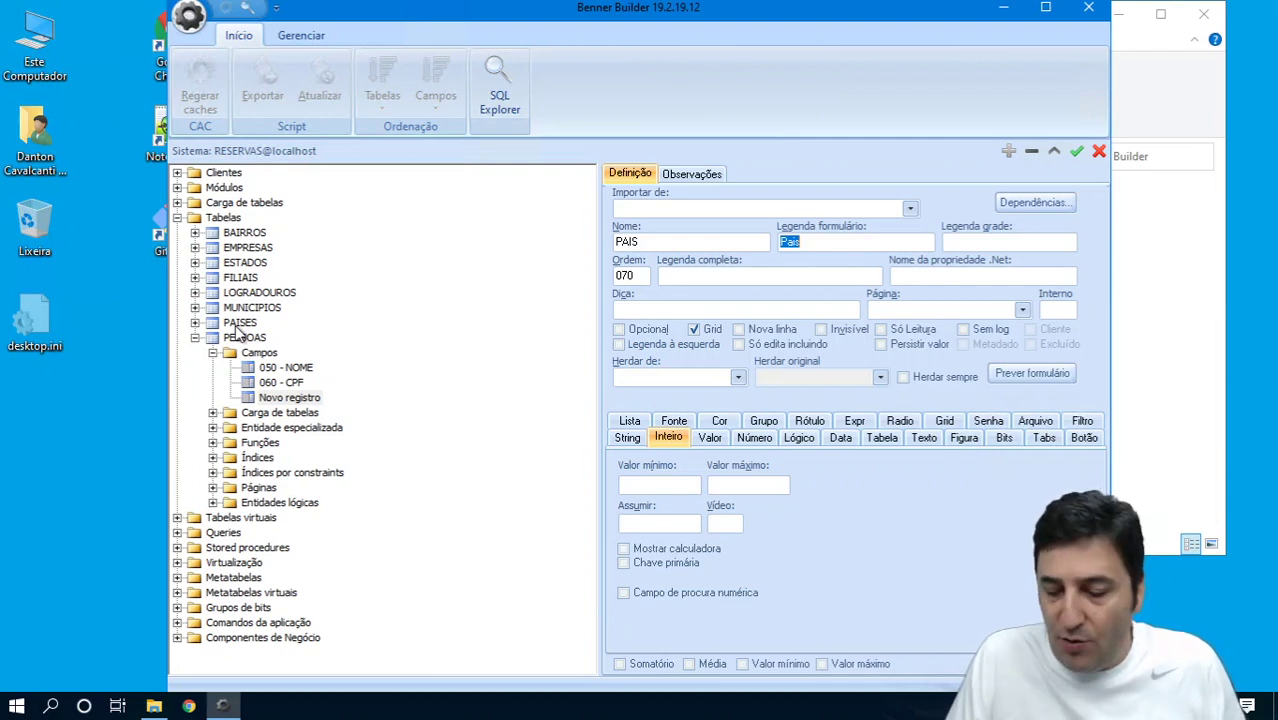
- Set the PAIS field's form caption to País, accepting the suggested grid and full captions, order and .Net property name
text(Pa)
key(BackSpace)
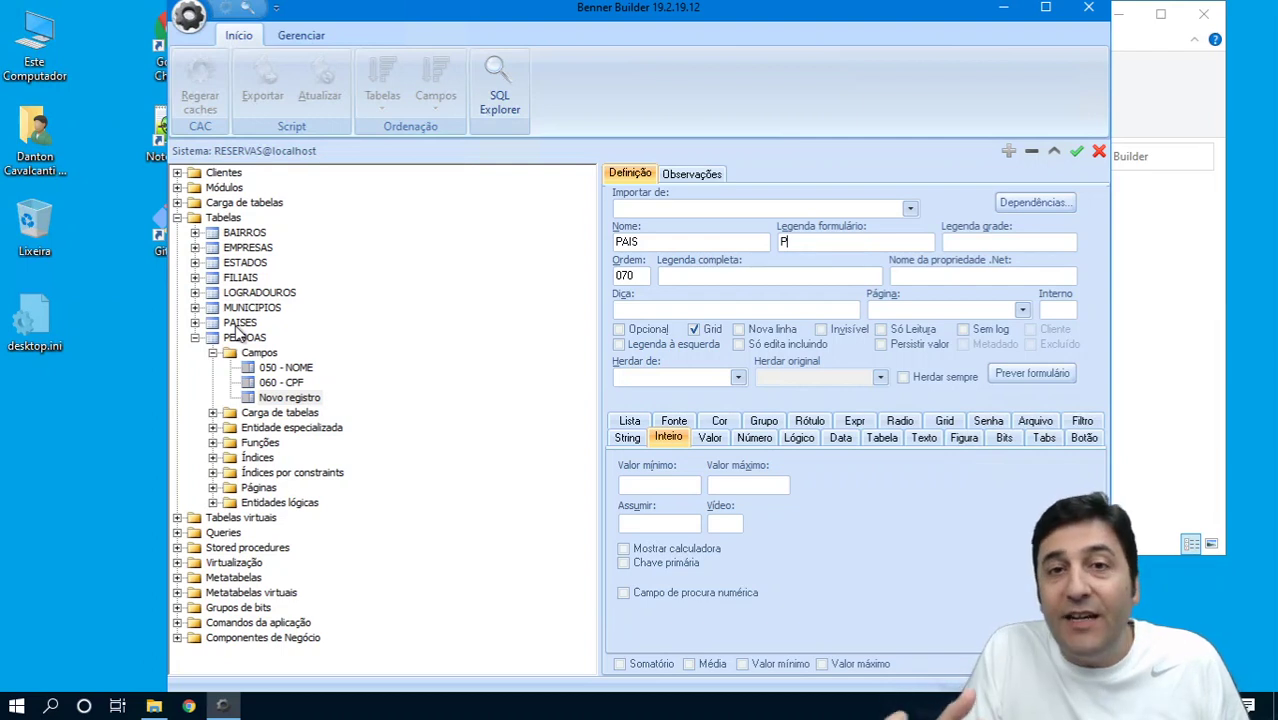
text(aís)
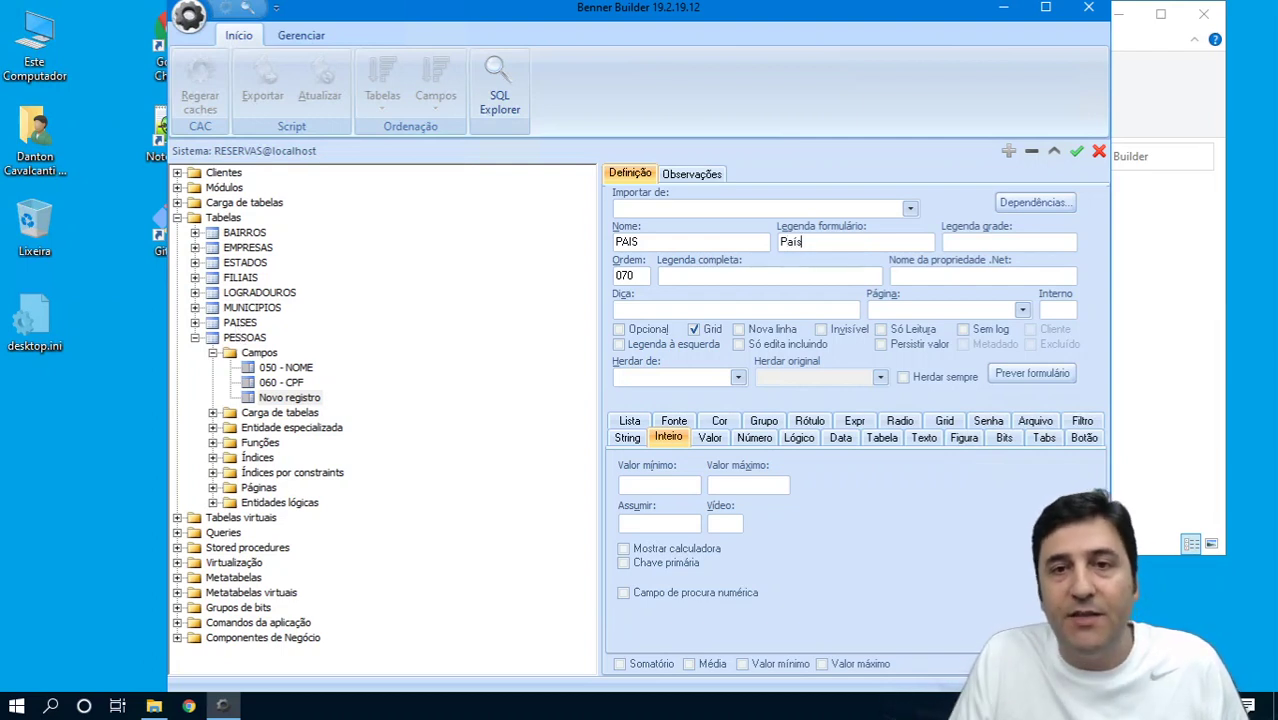
key(Tab)
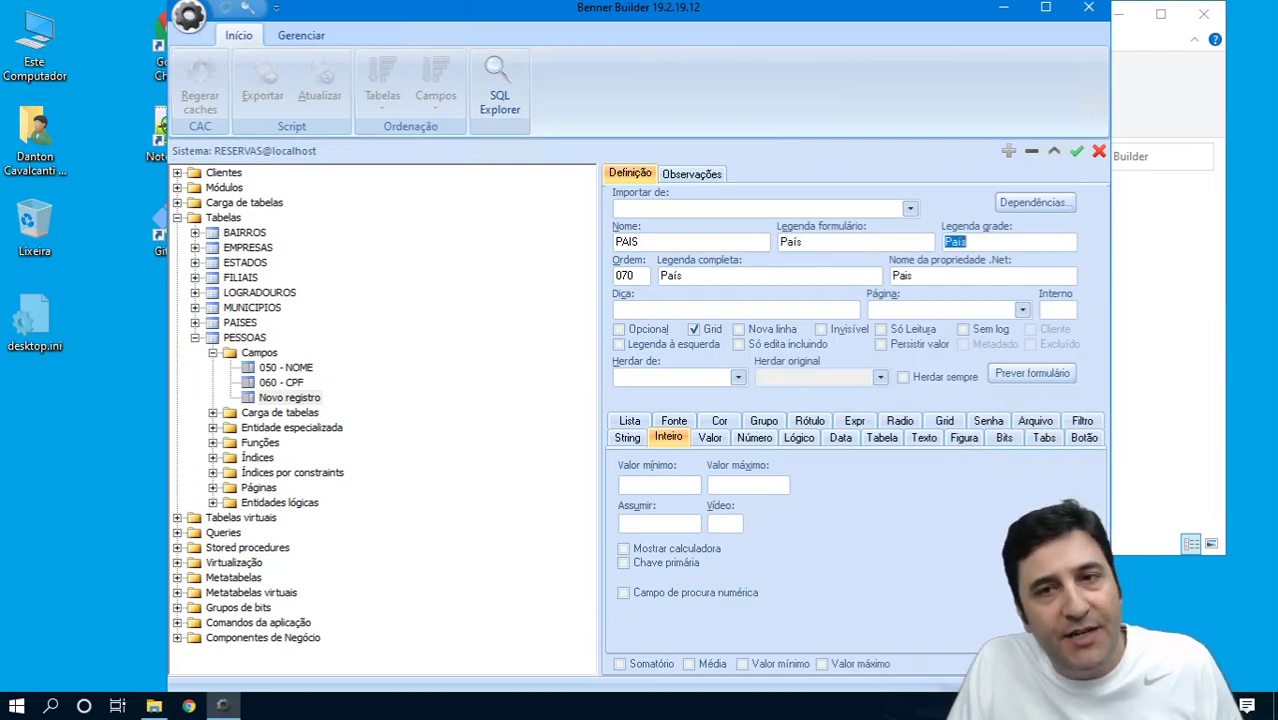
key(Tab)
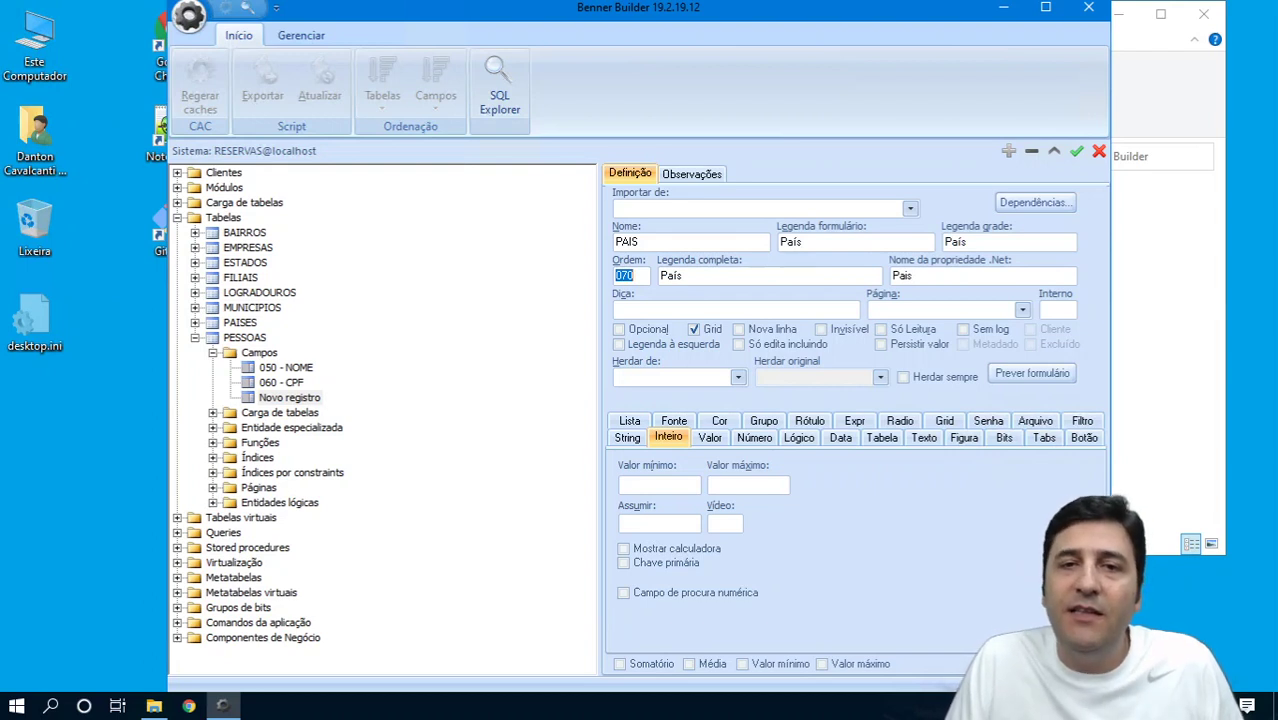
key(Tab)
key(Tab)
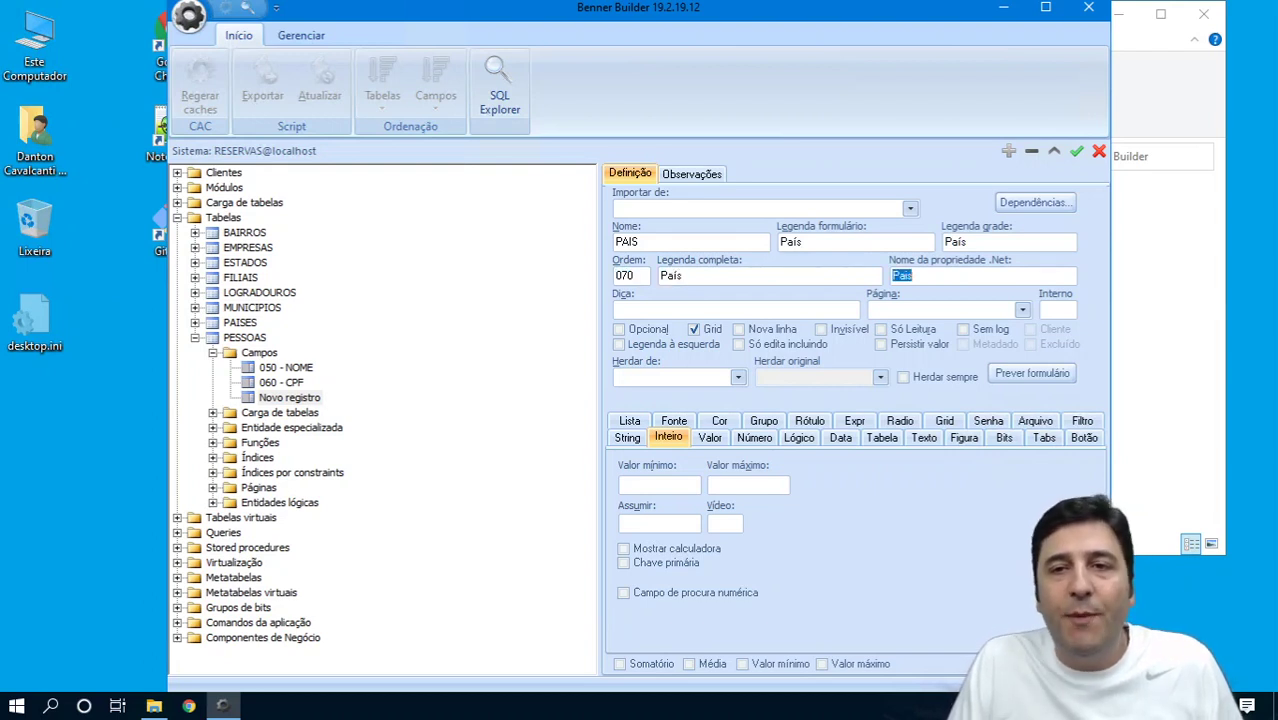
key(Tab)
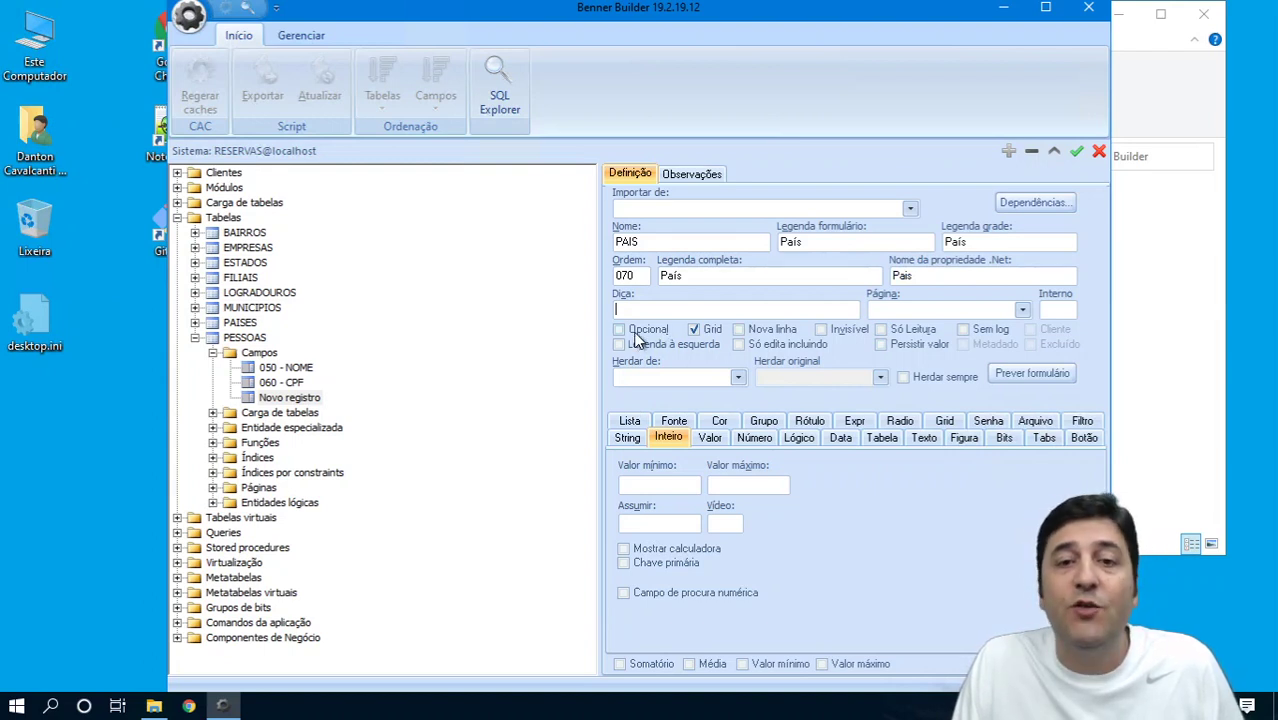
- Make PAIS a Tabela field that looks up the PAISES table and returns NOME, and save it
click(882, 440)
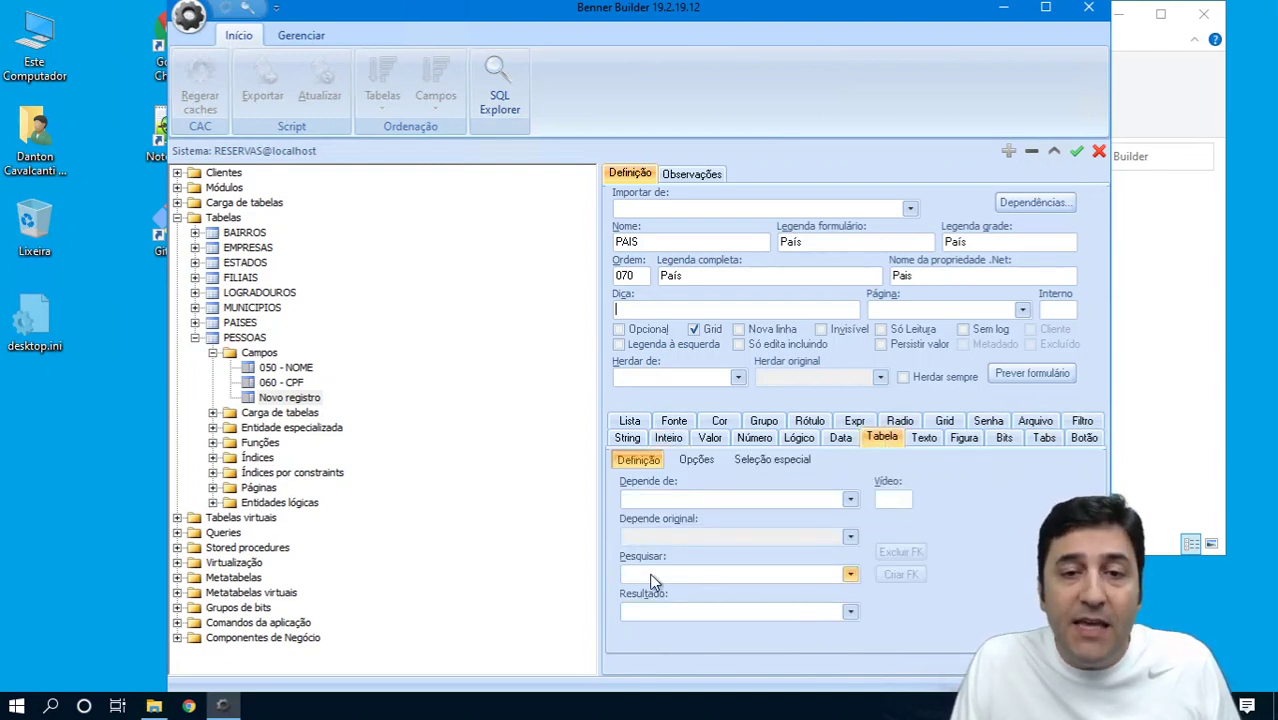
click(798, 576)
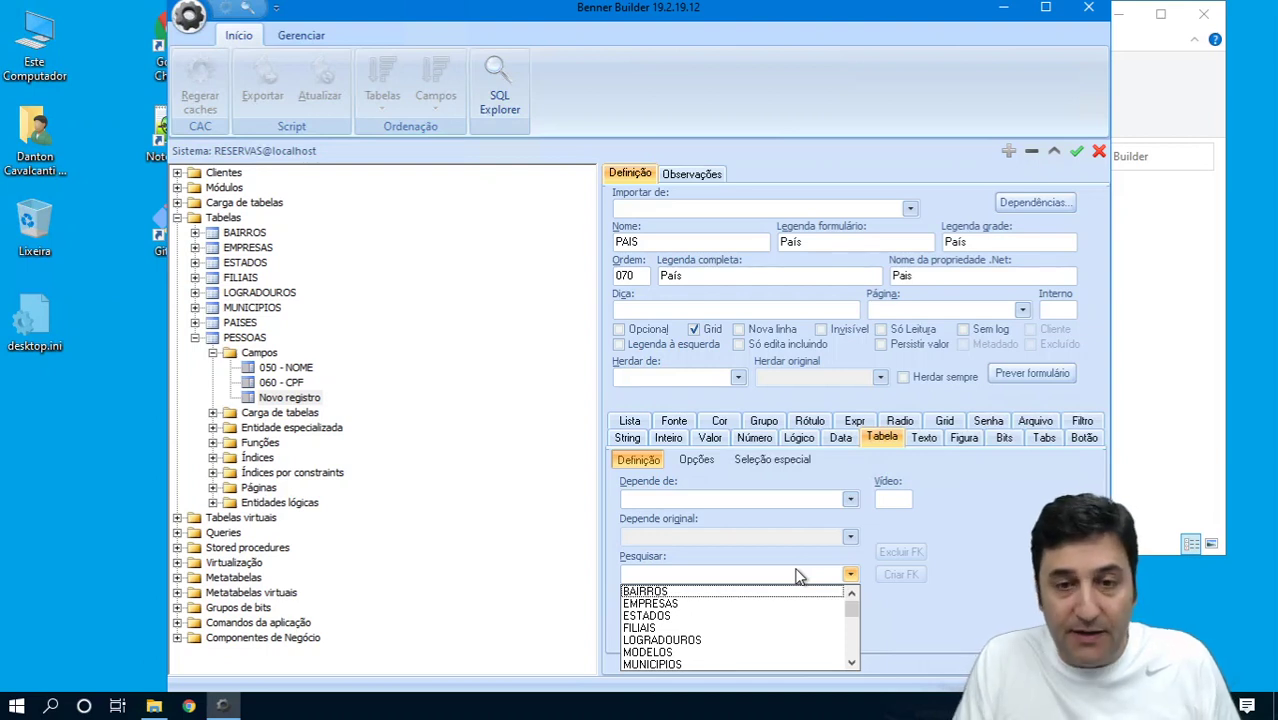
scroll(798, 576, down, 2)
click(664, 629)
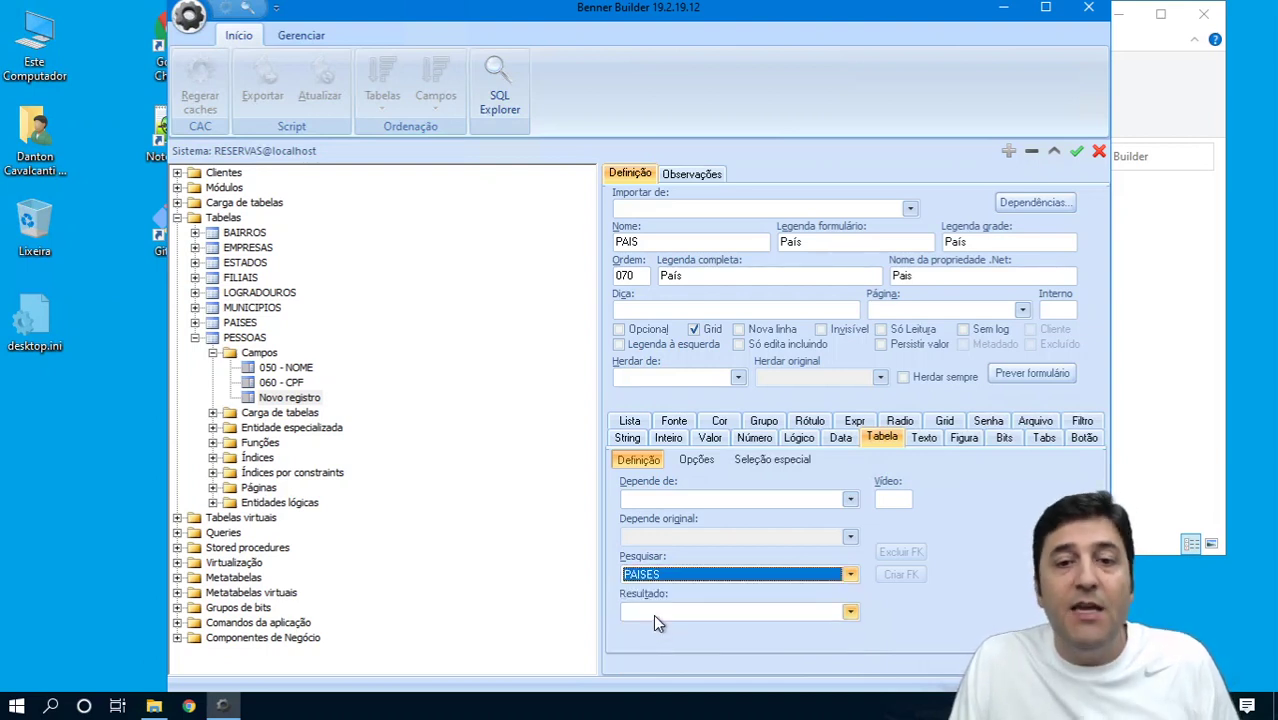
click(655, 613)
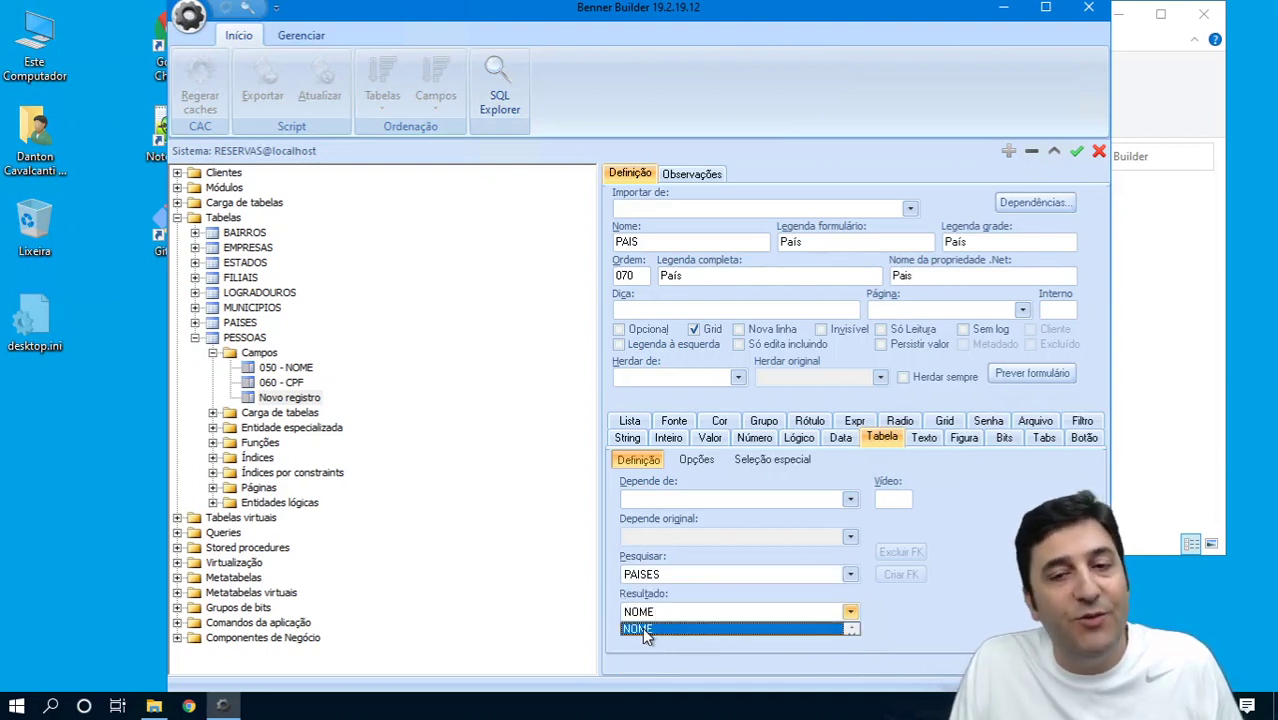
click(642, 627)
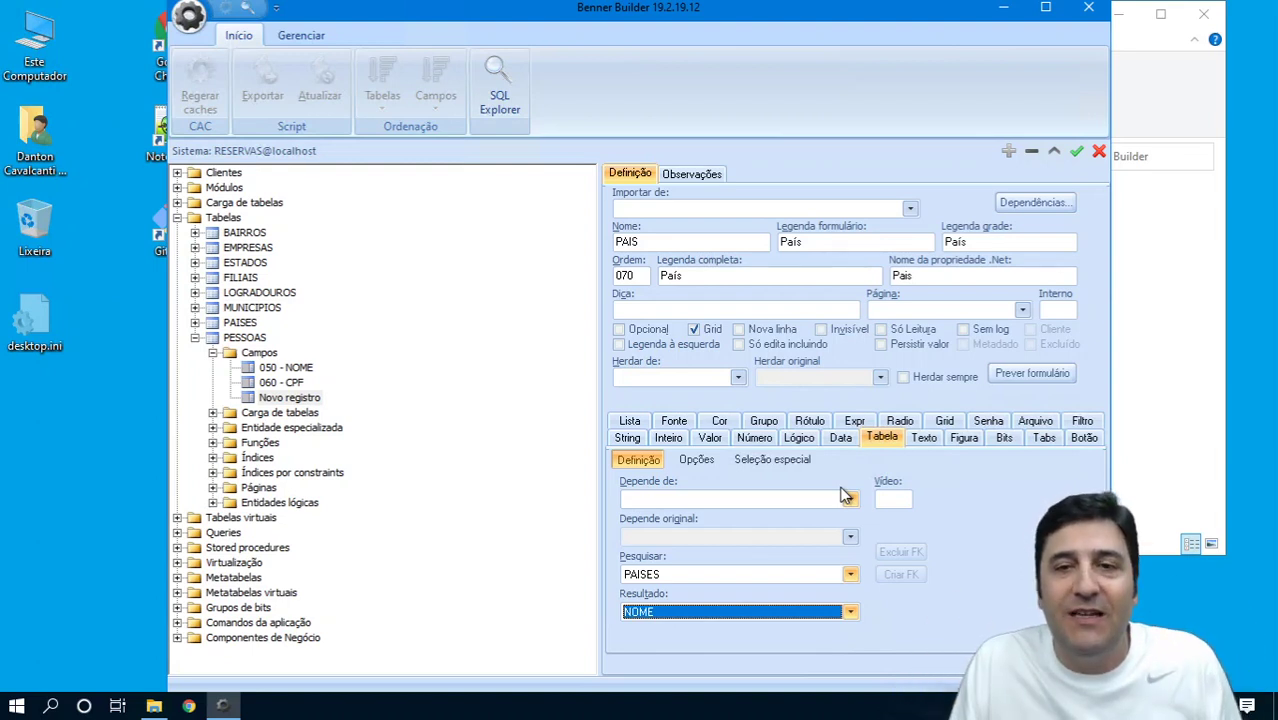
click(1078, 150)
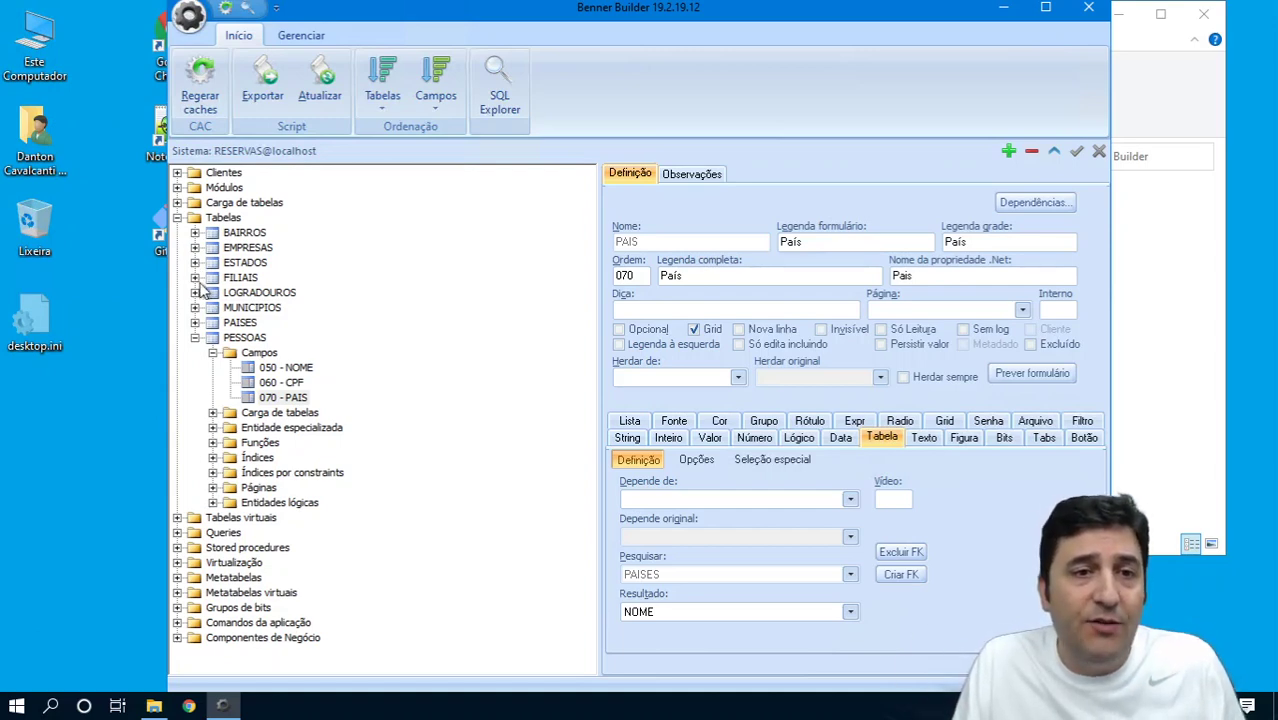
- Examine which fields the PAISES table contains, and collapse it again
click(196, 322)
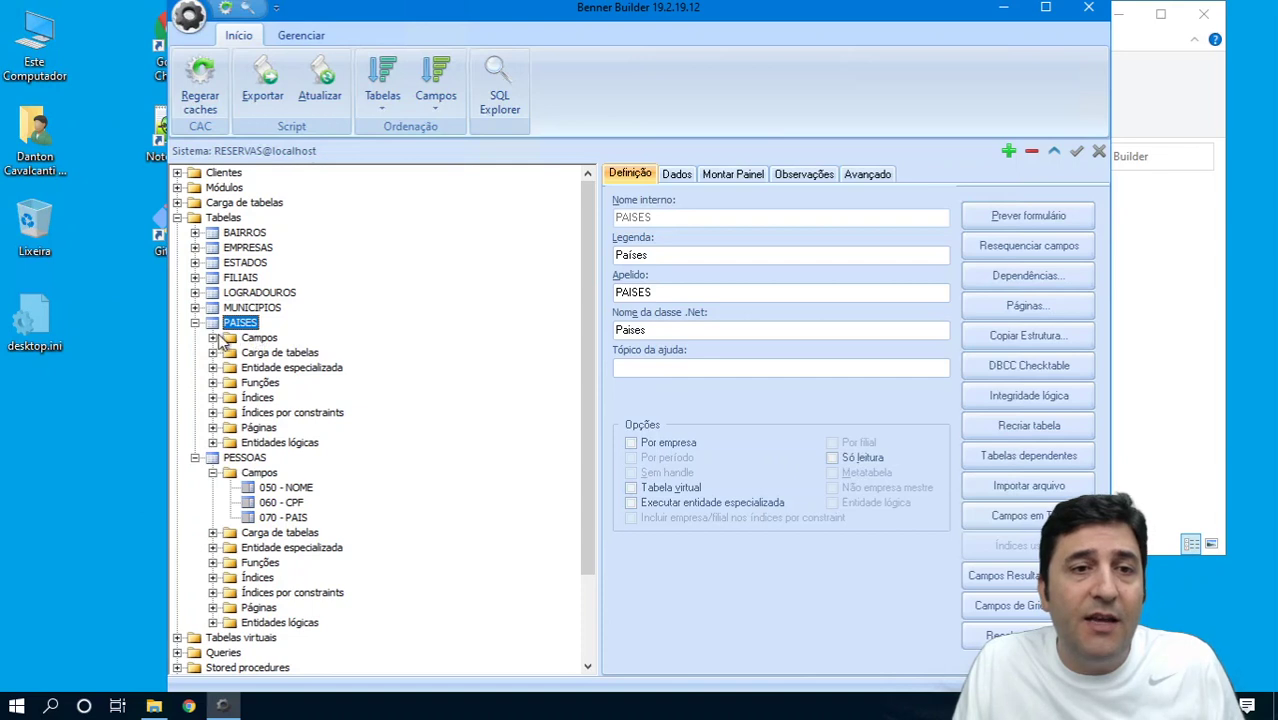
double_click(226, 340)
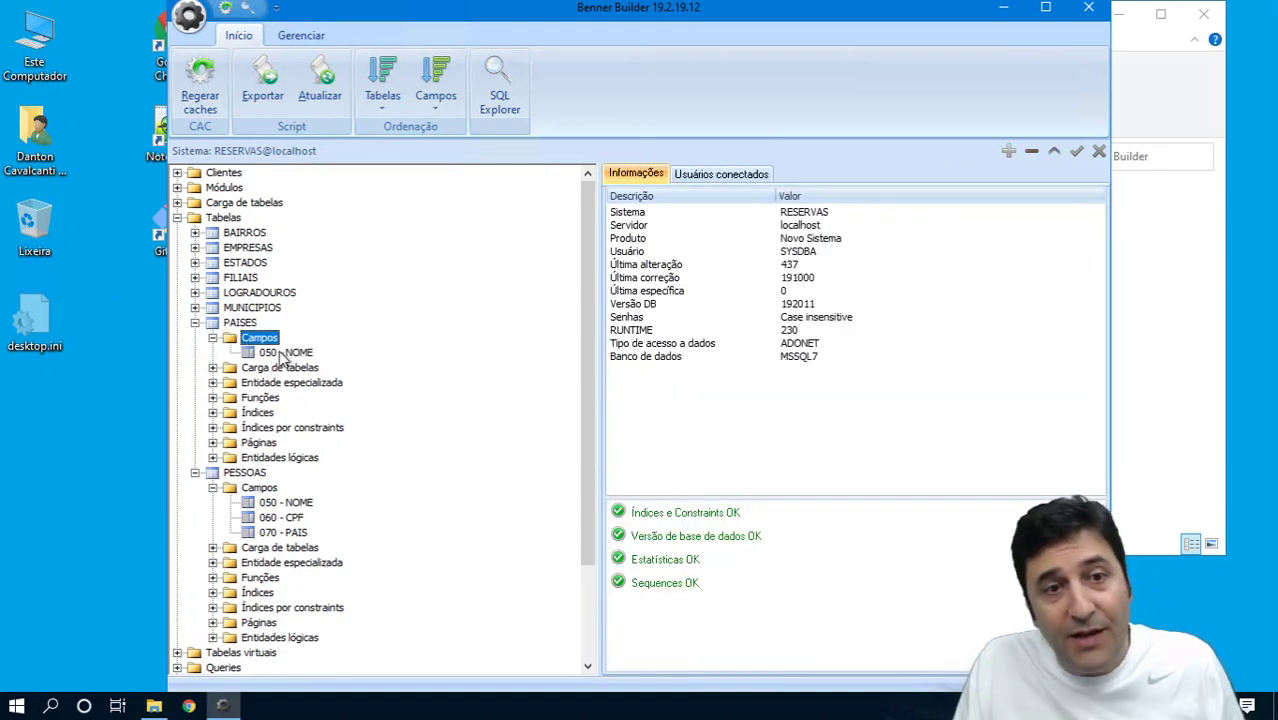
click(212, 338)
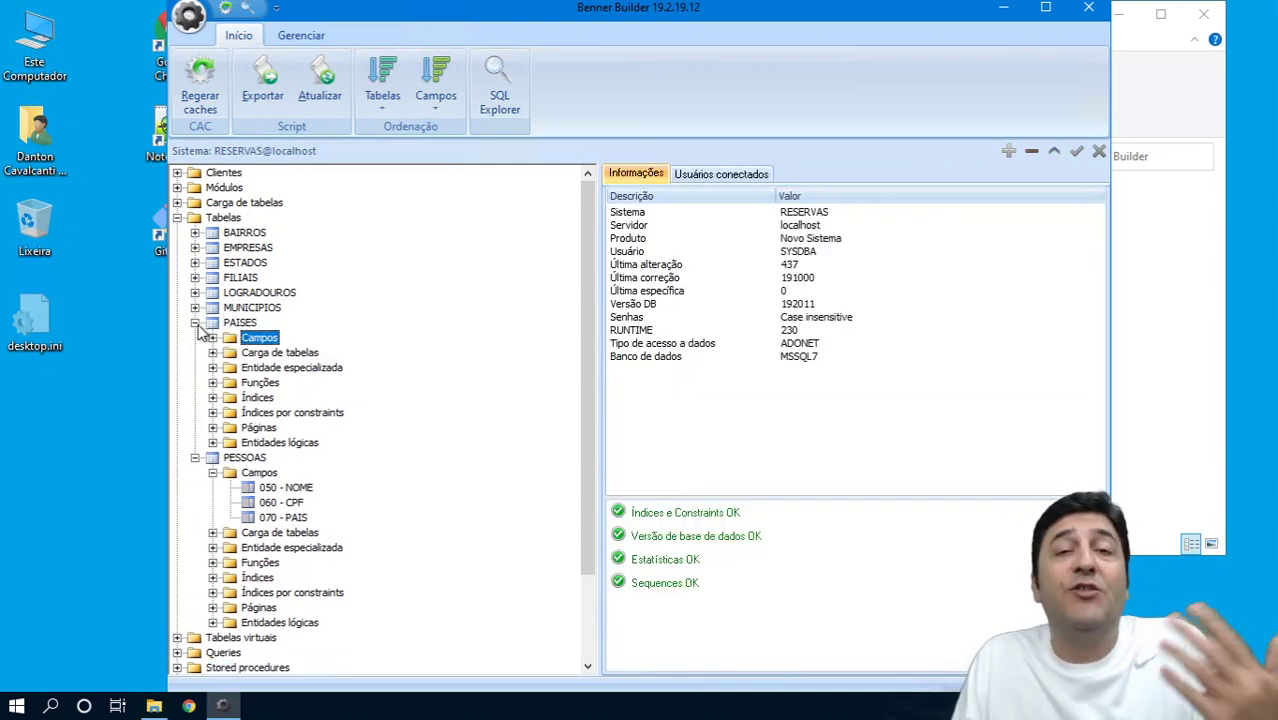
click(195, 323)
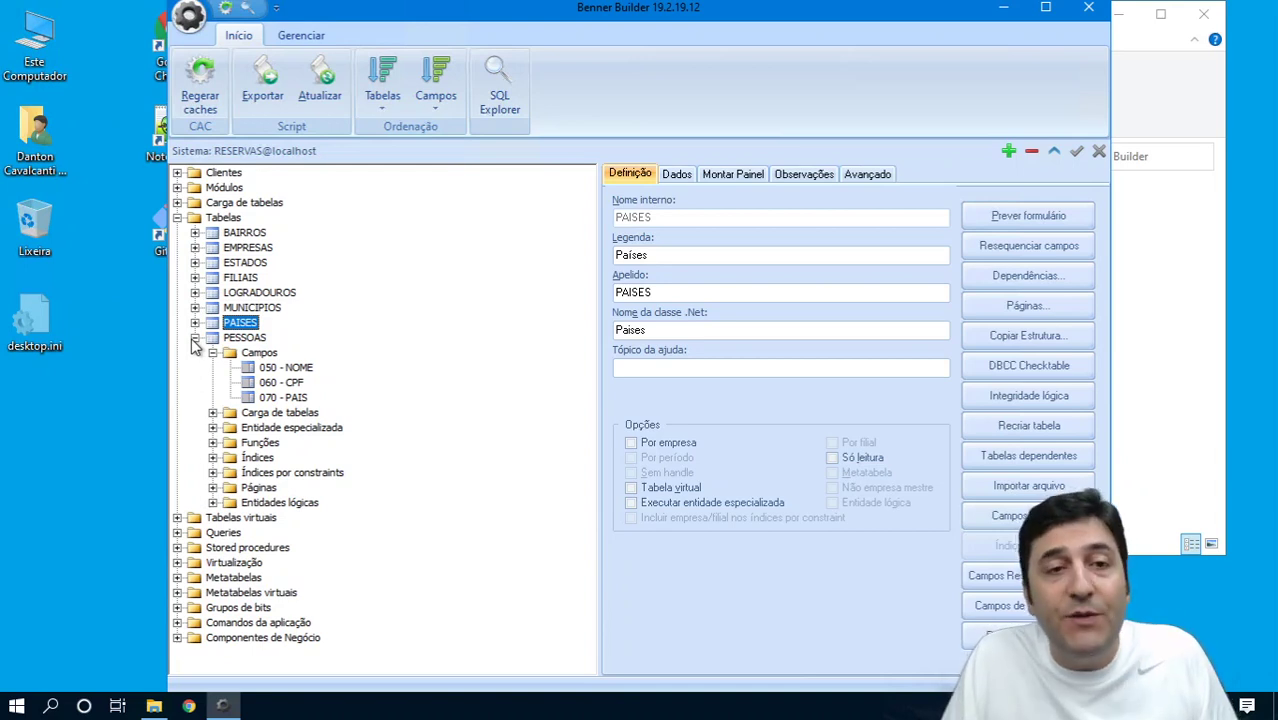
- Regenerate the system's definition caches, confirming the operation and closing the completion notice
click(203, 95)
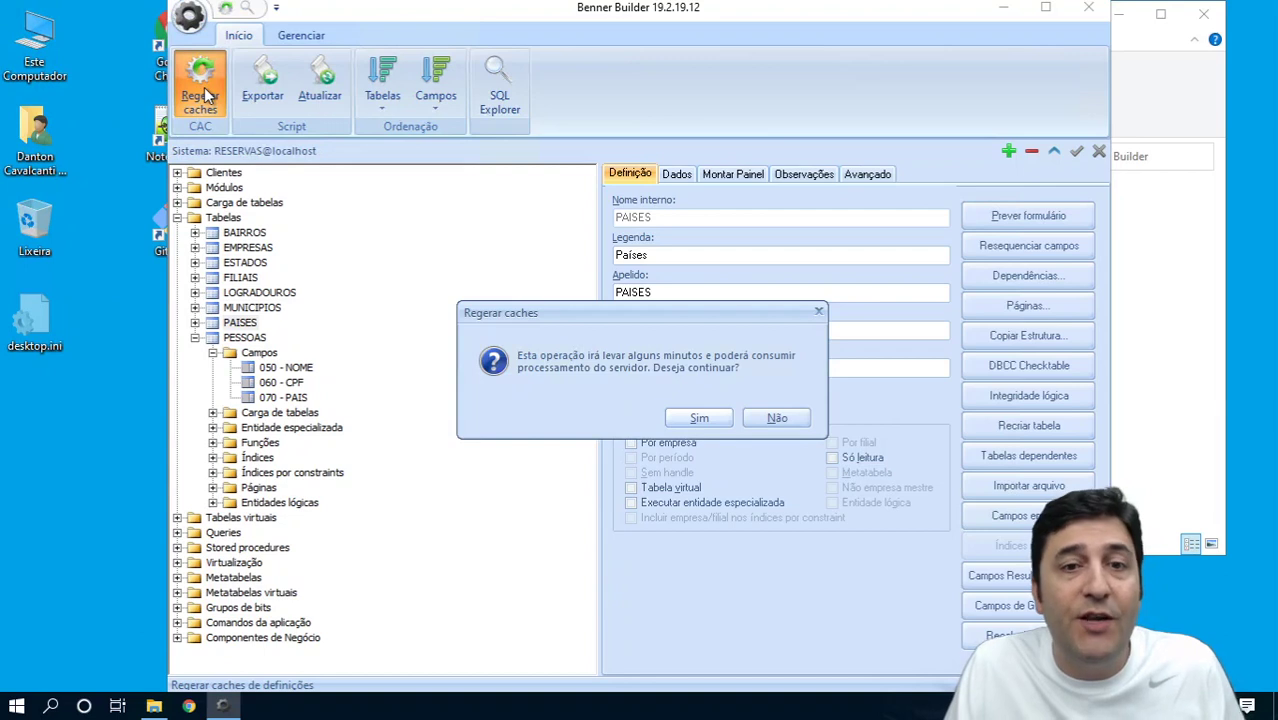
click(700, 418)
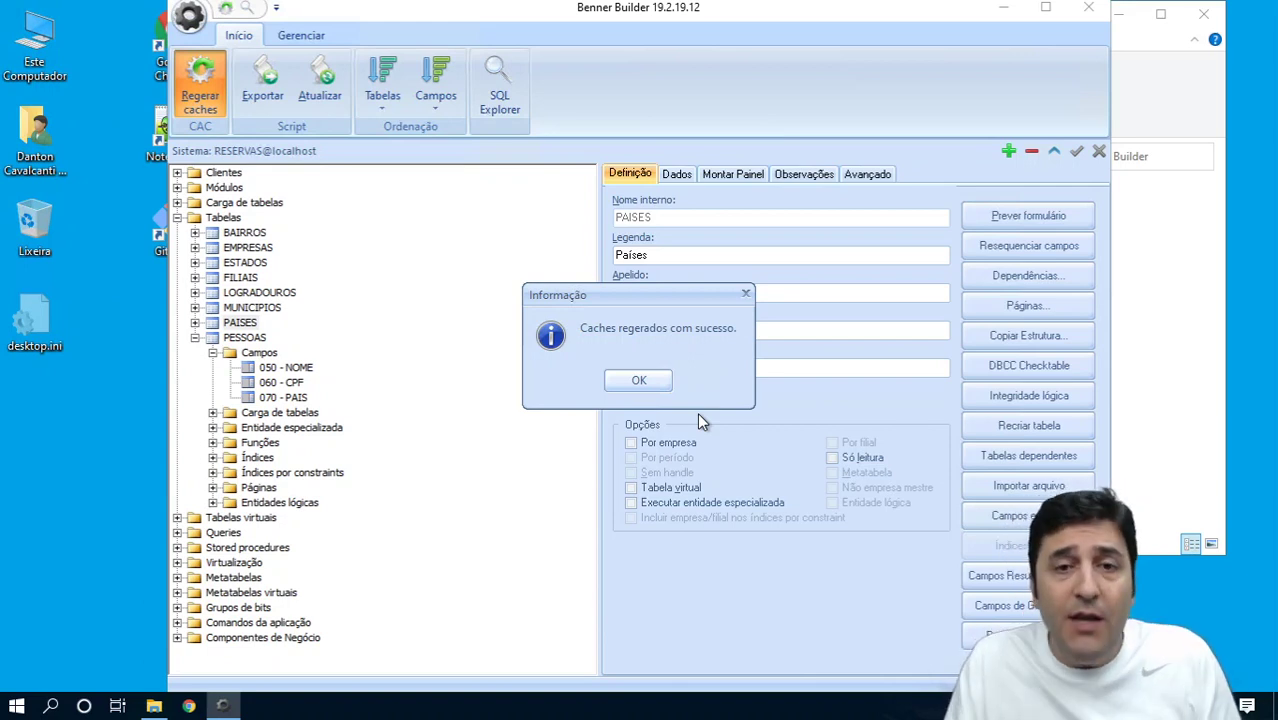
click(634, 383)
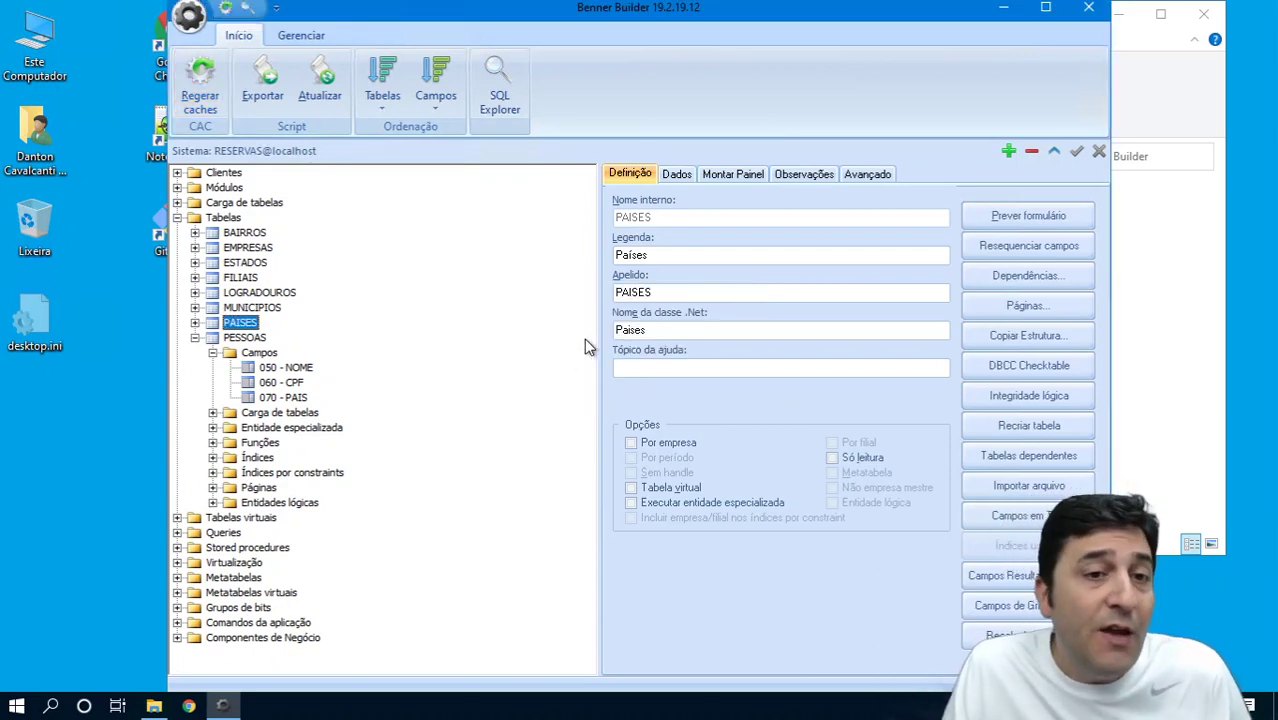
- Show the PESSOAS table's definition and expand its top-level folders
click(195, 338)
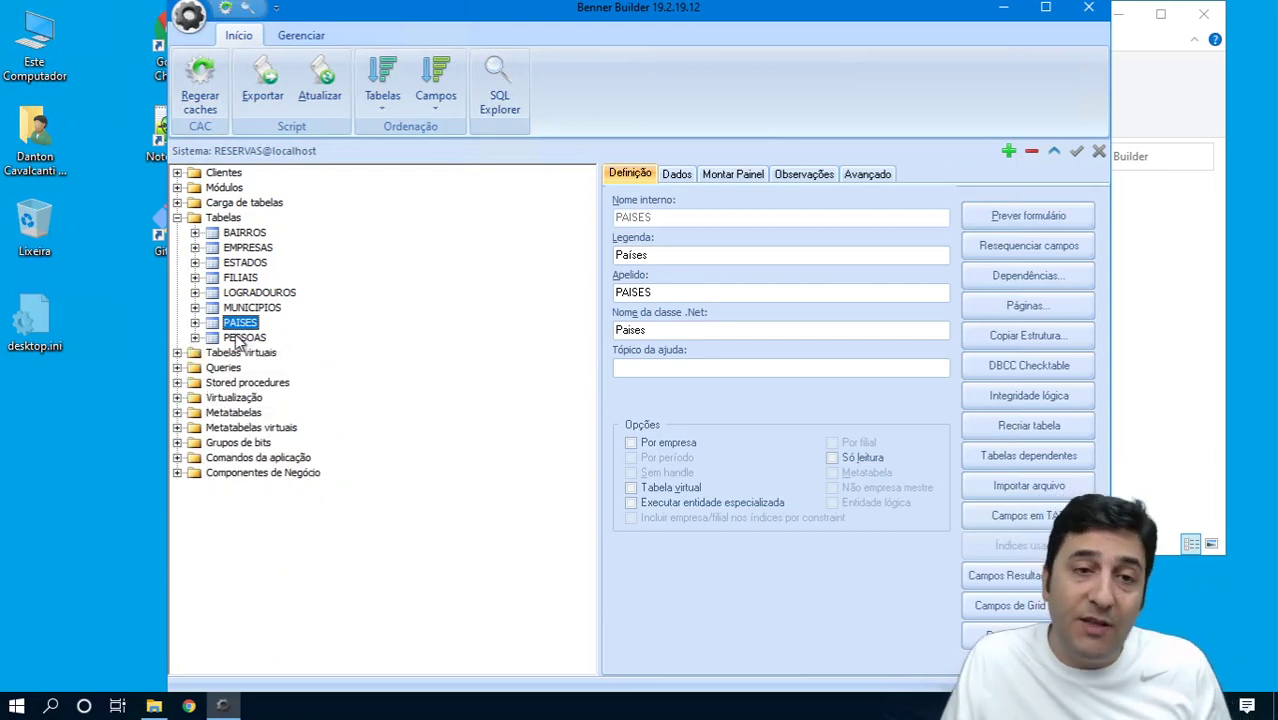
click(243, 338)
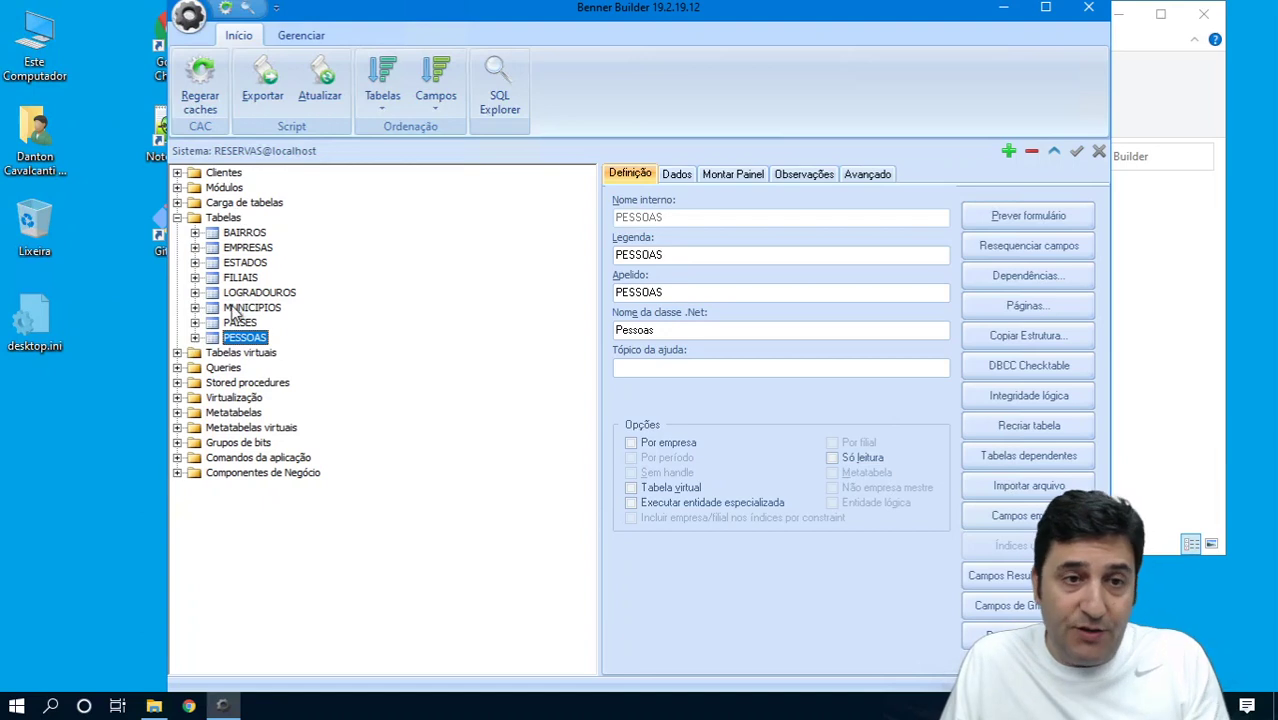
double_click(222, 340)
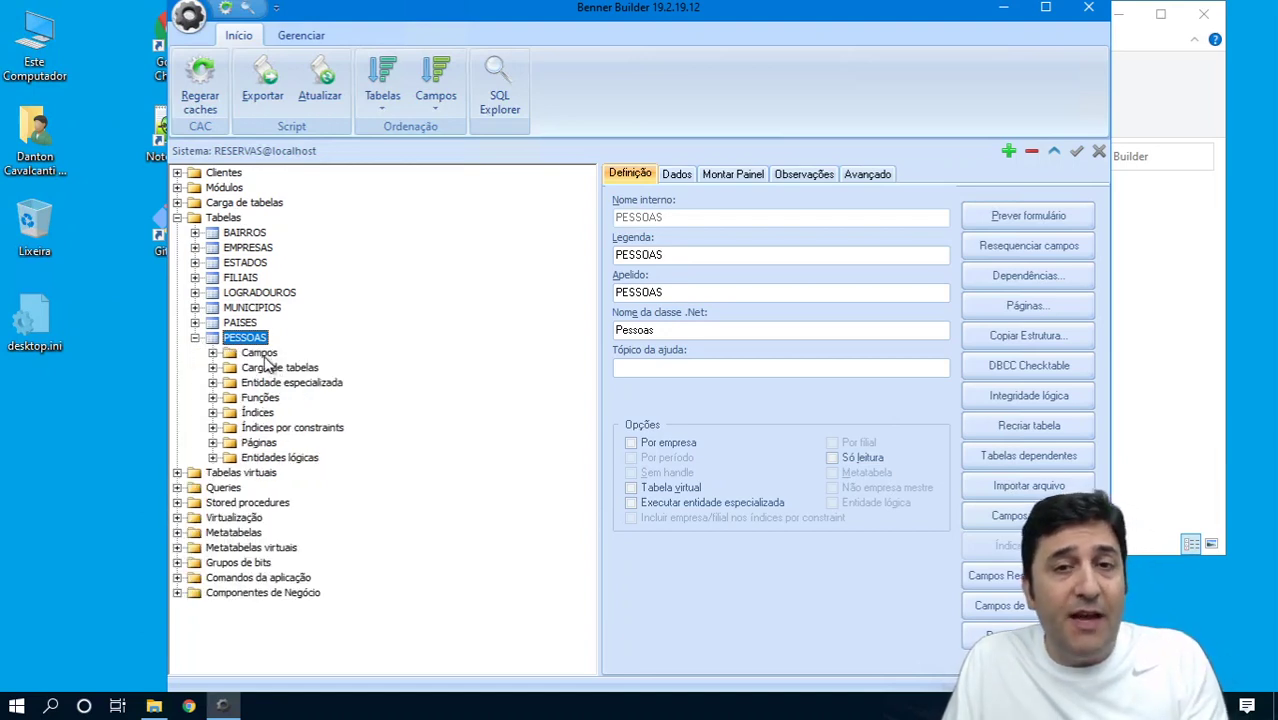